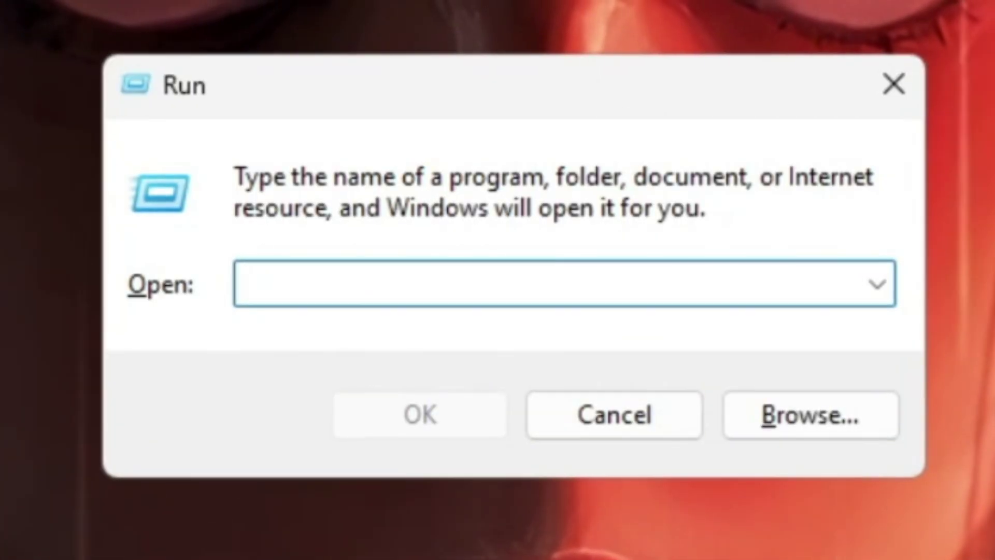
pyautogui.write('%localappdata%')
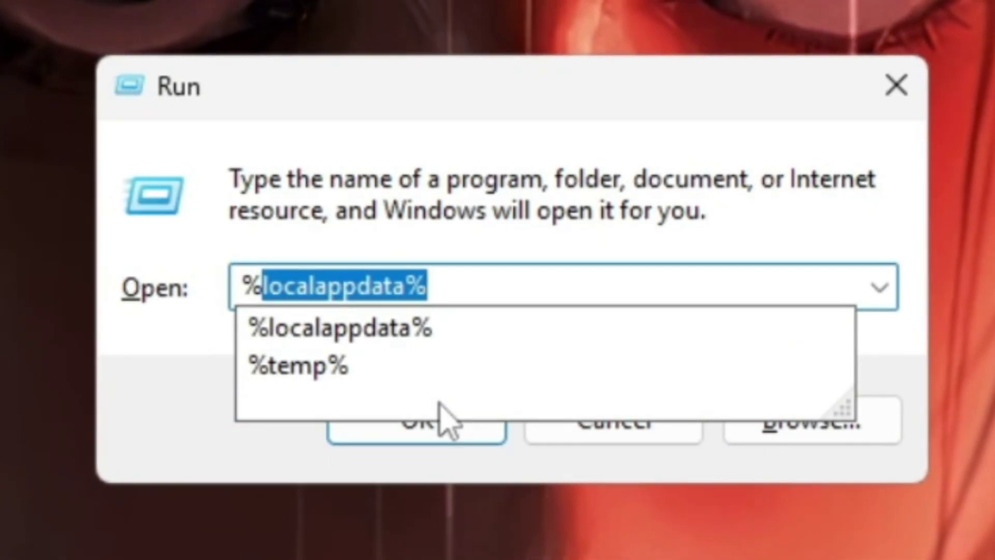
# - Delete everything in the user Temp folder, skipping the file still in use
pyautogui.press('Down')
pyautogui.press('Down')
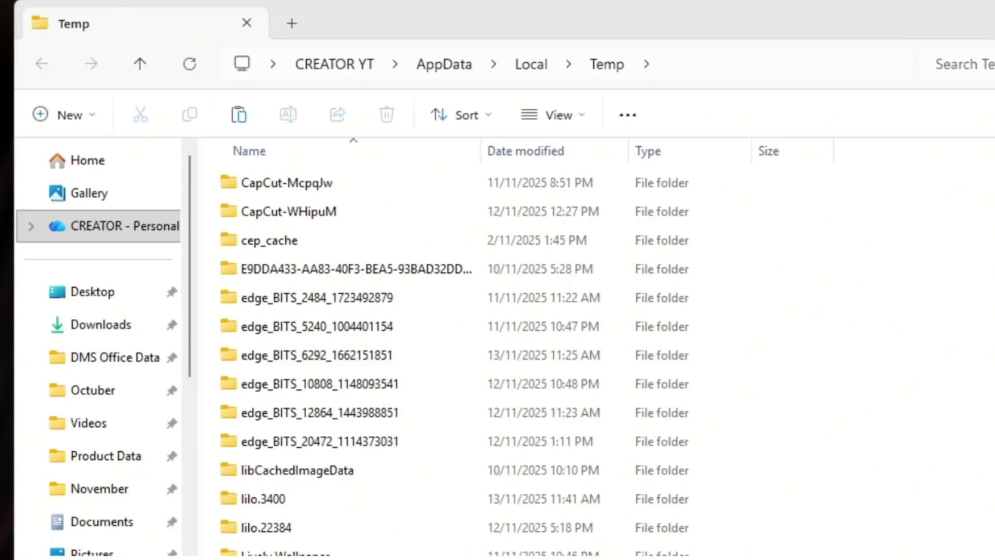
pyautogui.scroll(-10, 420, 325)
pyautogui.scroll(-6, 434, 319)
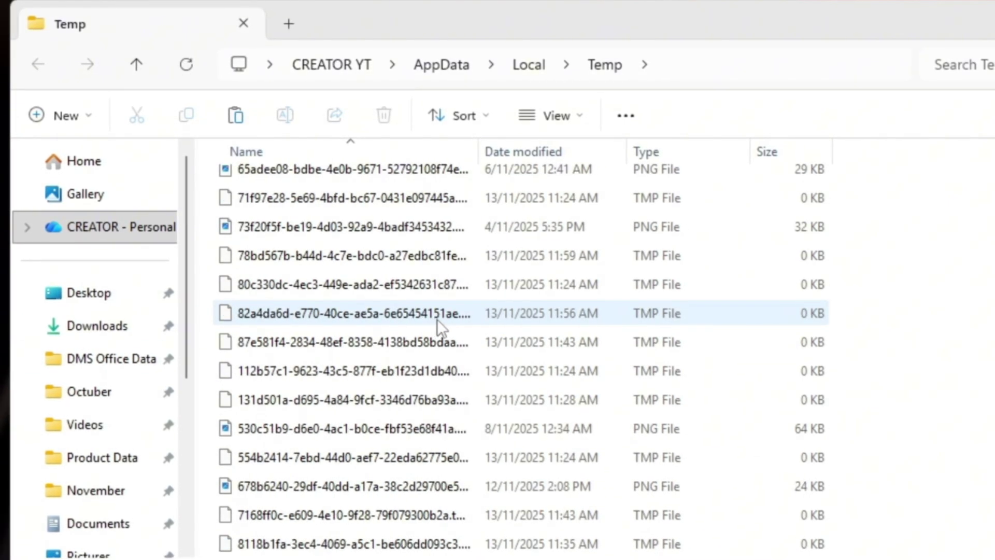
pyautogui.click(436, 320)
pyautogui.hotkey('ctrl', 'a')
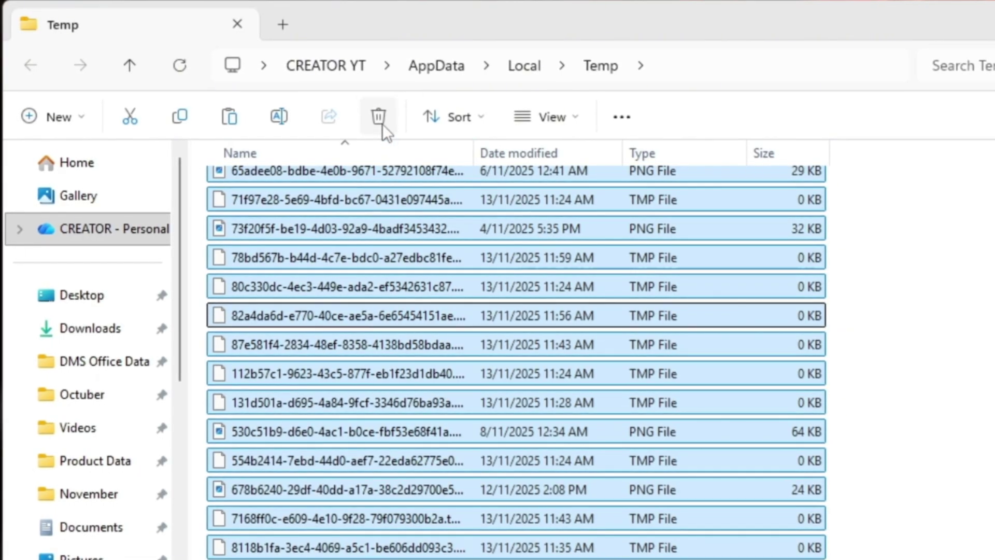
pyautogui.click(378, 117)
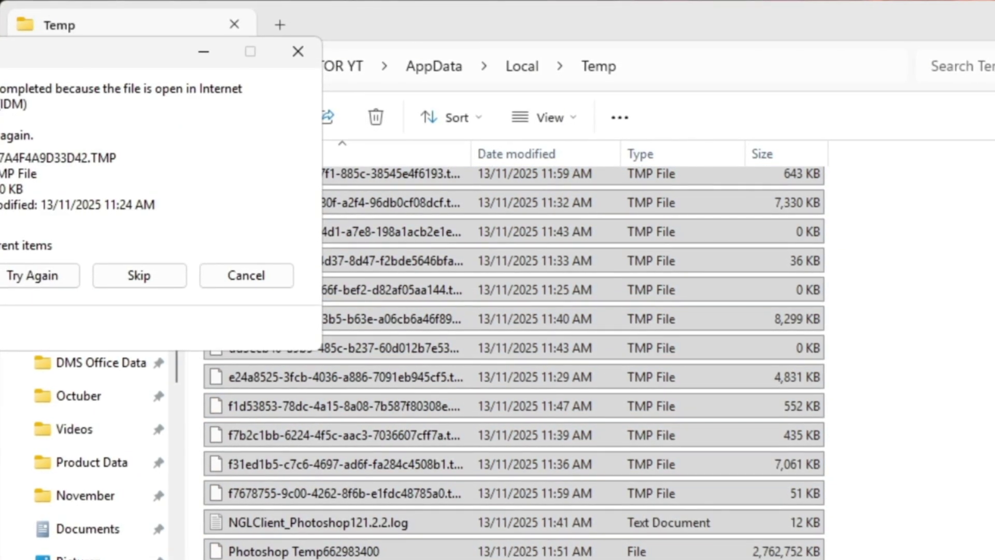
pyautogui.click(131, 276)
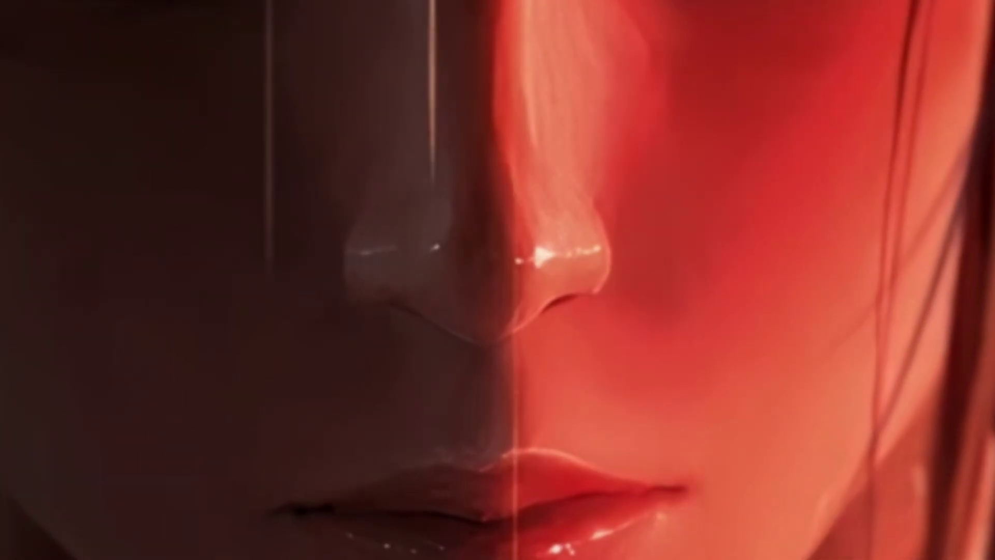
# - Clear the Windows Temp and Prefetch folders, skipping all files still in use
pyautogui.press('super+r')
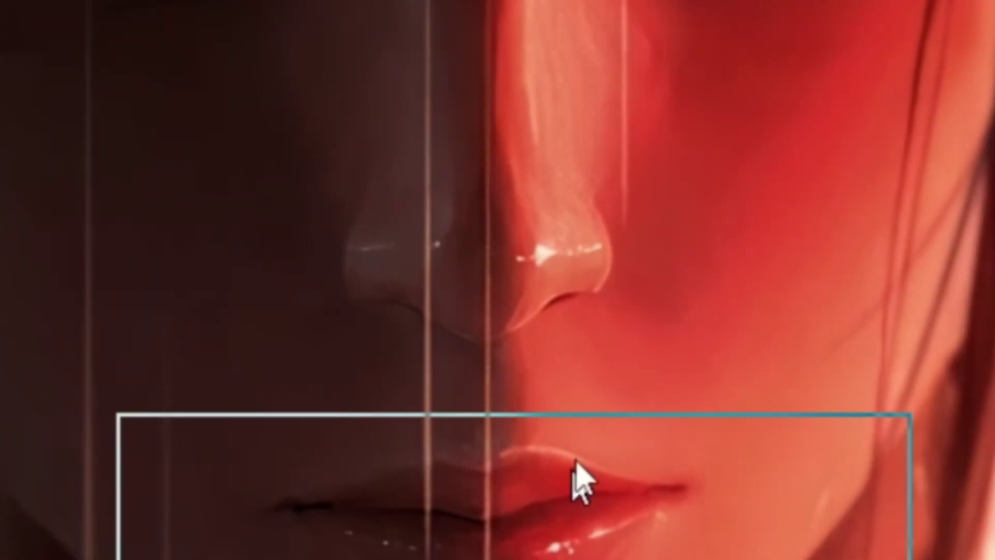
pyautogui.write('temp')
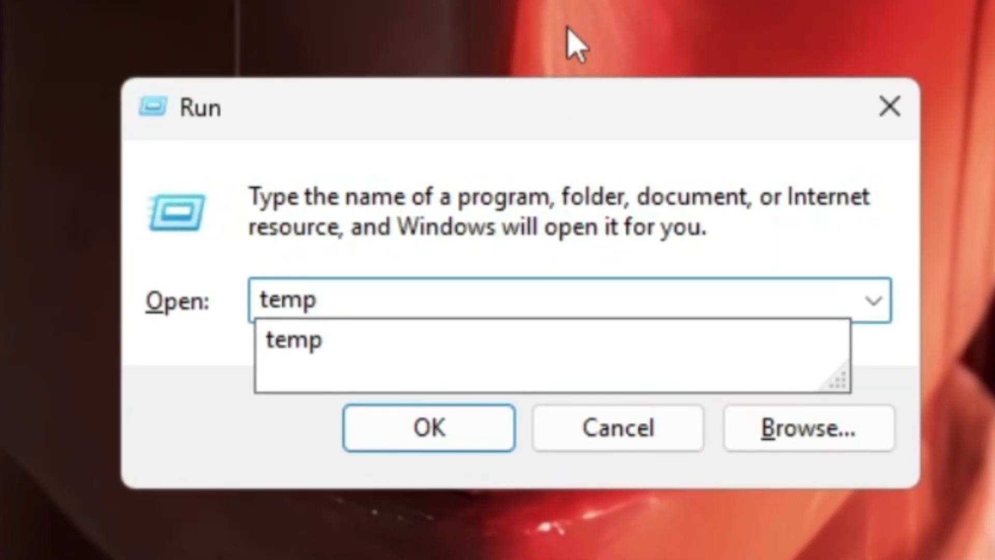
pyautogui.press('Return')
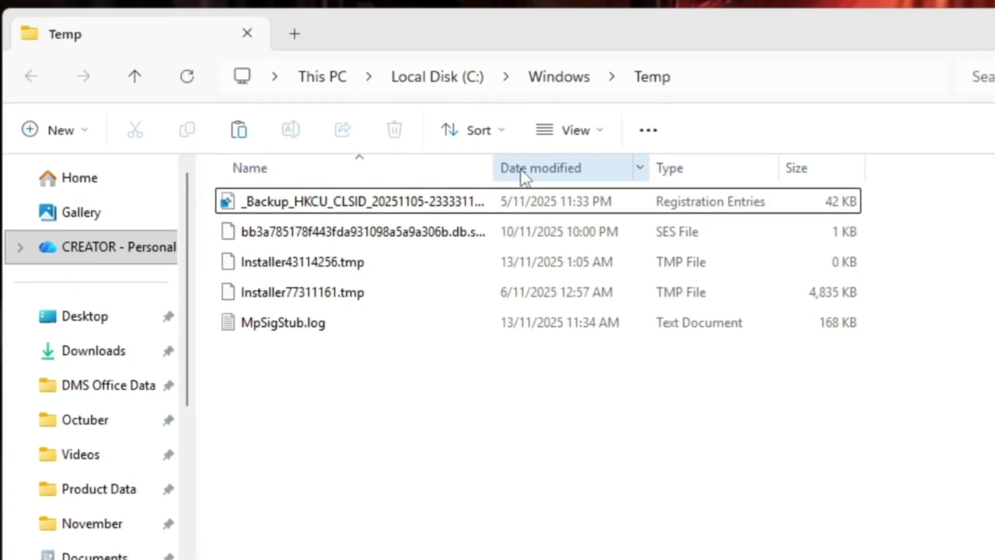
pyautogui.hotkey('ctrl', 'a')
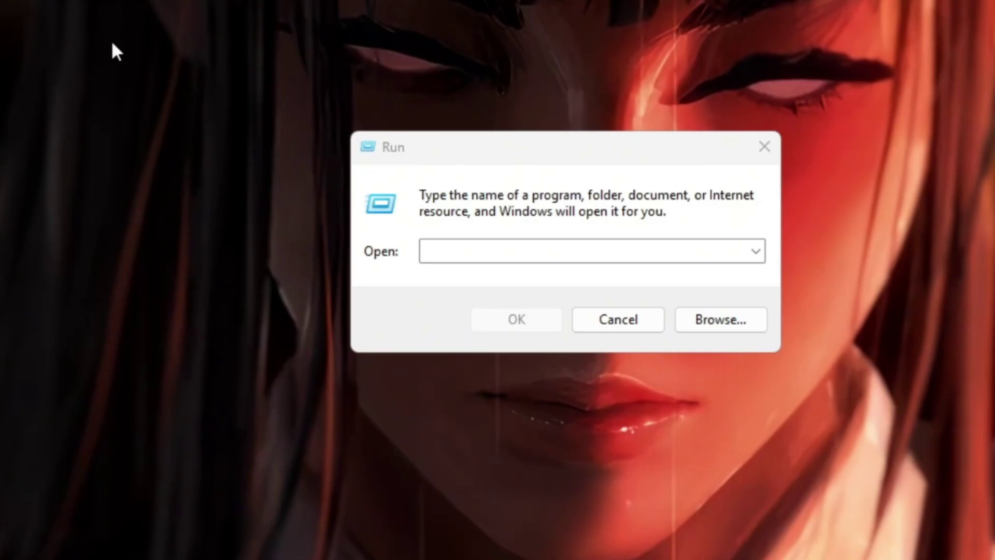
pyautogui.write('prefetch')
pyautogui.press('Return')
pyautogui.hotkey('ctrl', 'a')
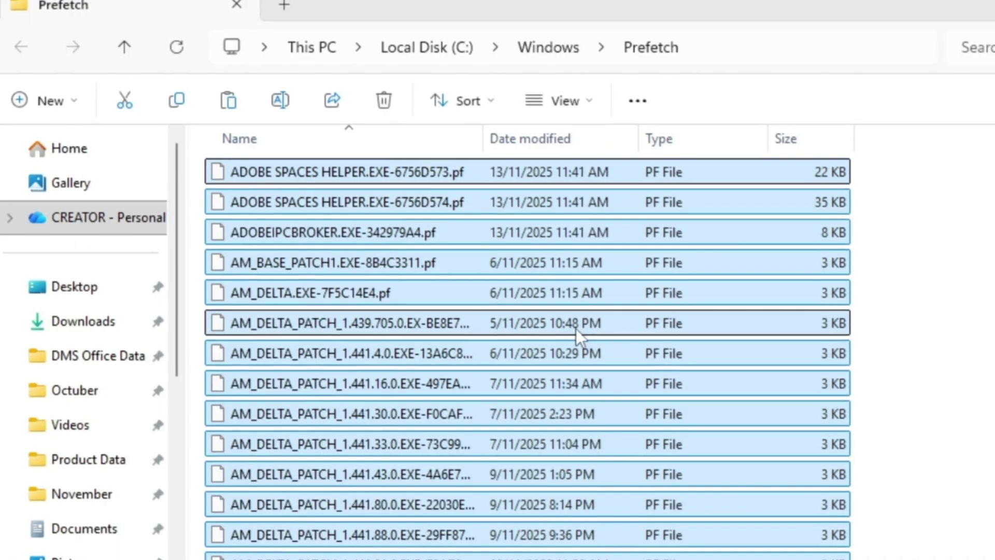
pyautogui.click(382, 103)
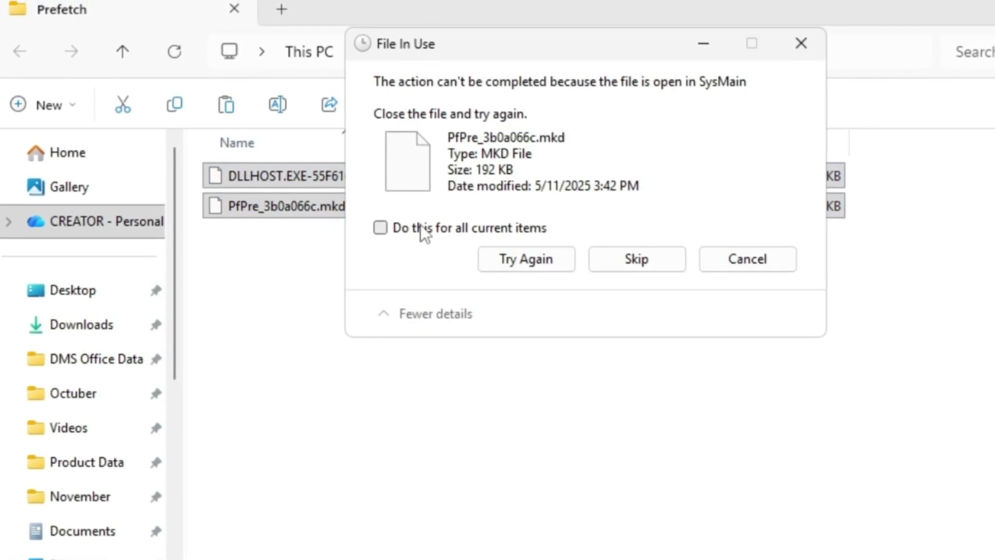
pyautogui.click(423, 229)
pyautogui.click(614, 260)
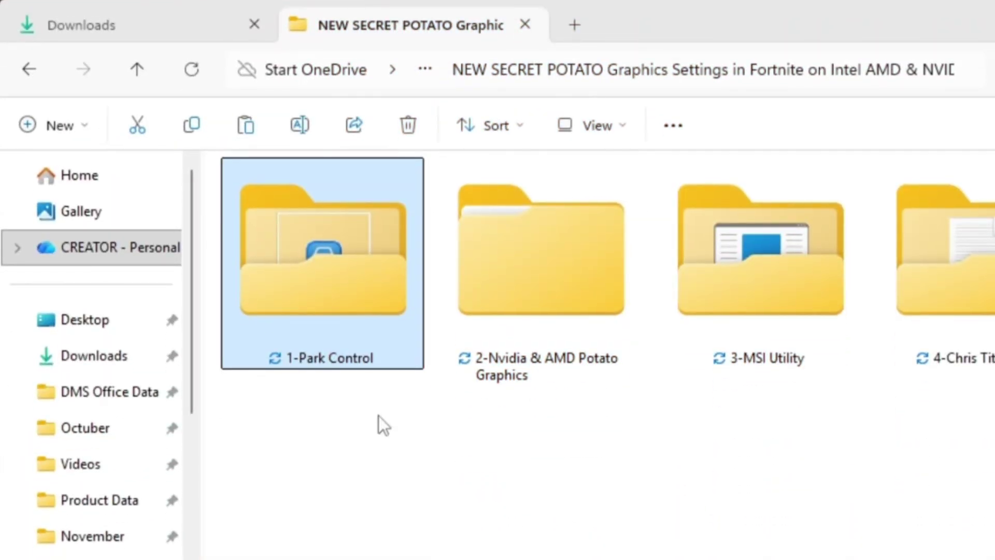
# - Open the 1-Park Control folder and select parkcontrolsetup64.exe
pyautogui.doubleClick(360, 282)
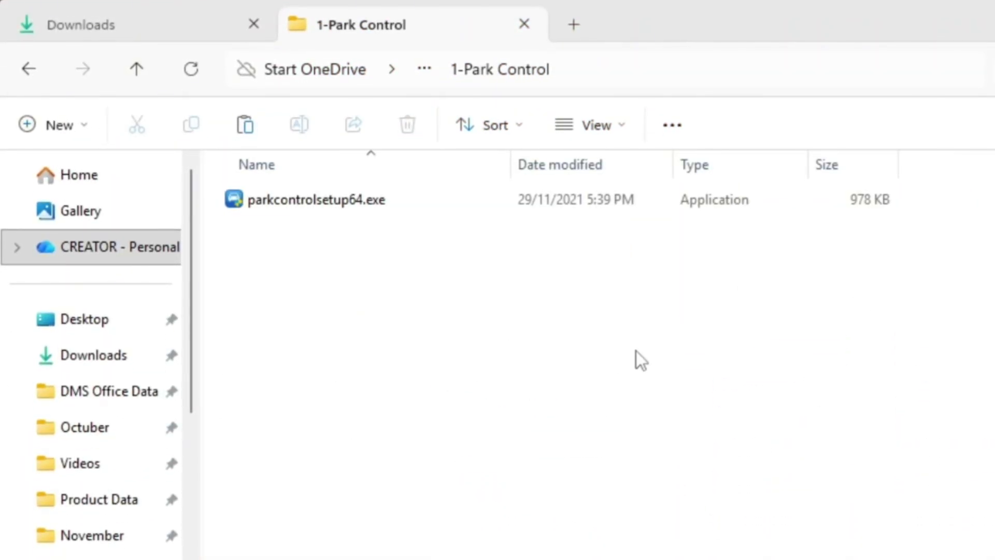
pyautogui.click(294, 204)
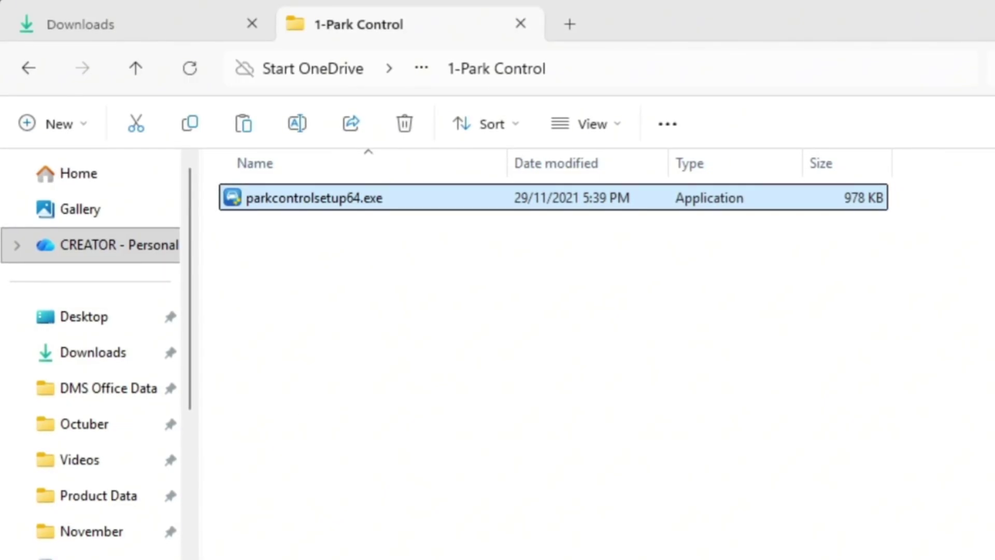
# - Launch ParkControl as administrator and keep the Bitsum Highest Performance profile
pyautogui.press('super')
pyautogui.write('Park')
pyautogui.press('Return')
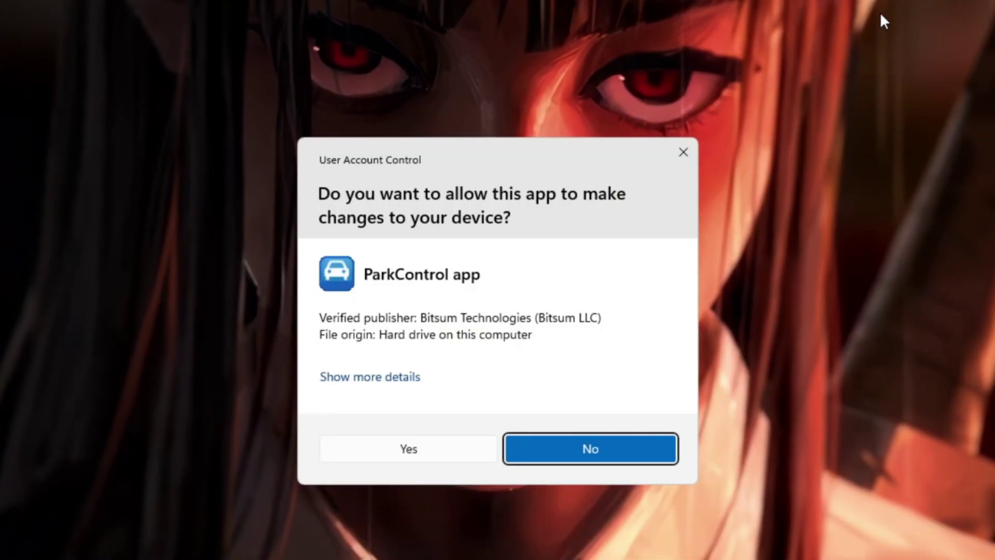
pyautogui.click(440, 453)
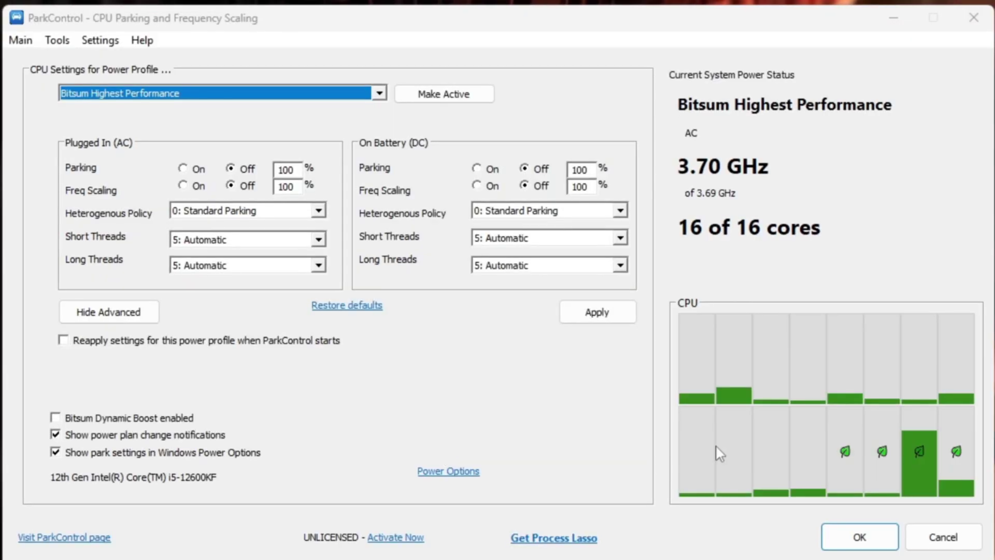
pyautogui.click(193, 92)
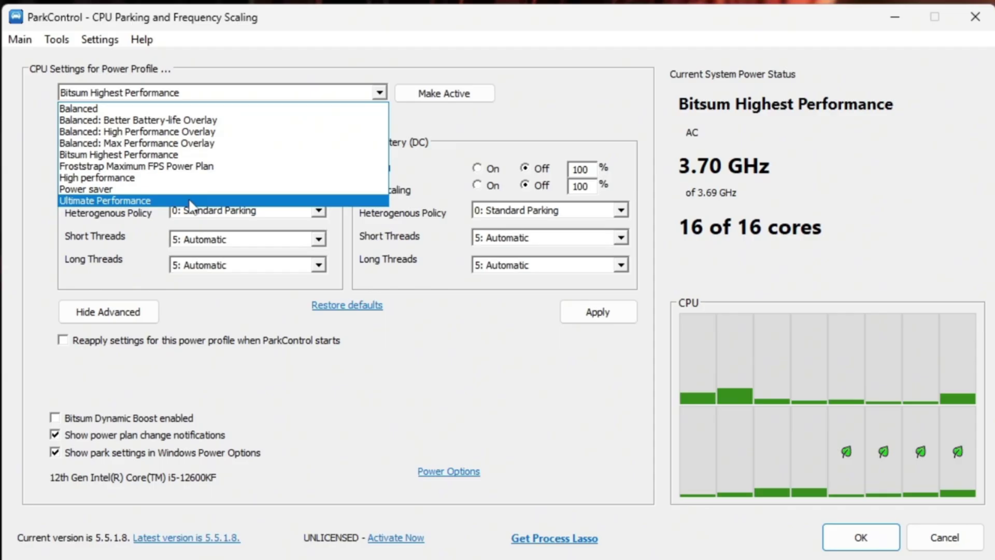
pyautogui.click(165, 155)
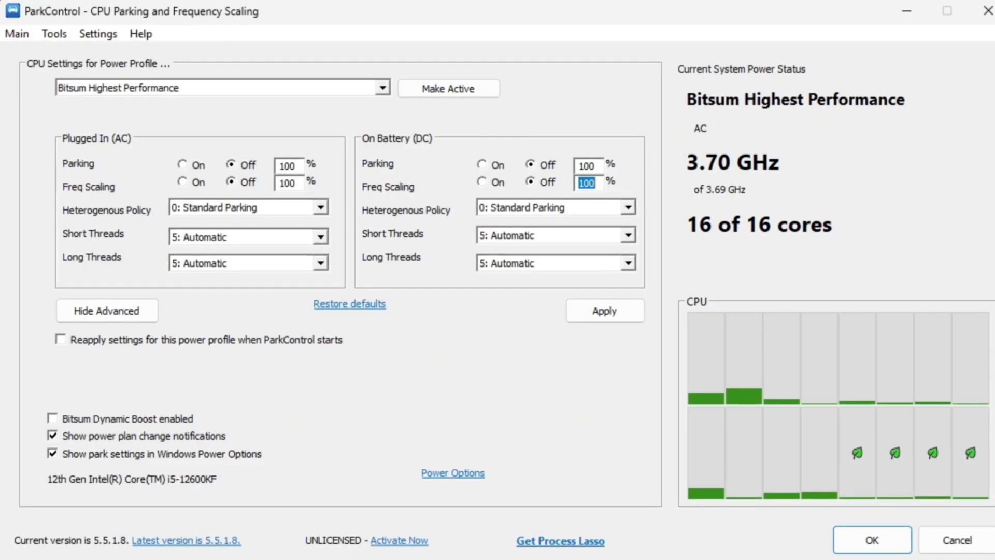
# - Leave Dynamic Boost disabled and bring up Windows Power Options
pyautogui.click(52, 419)
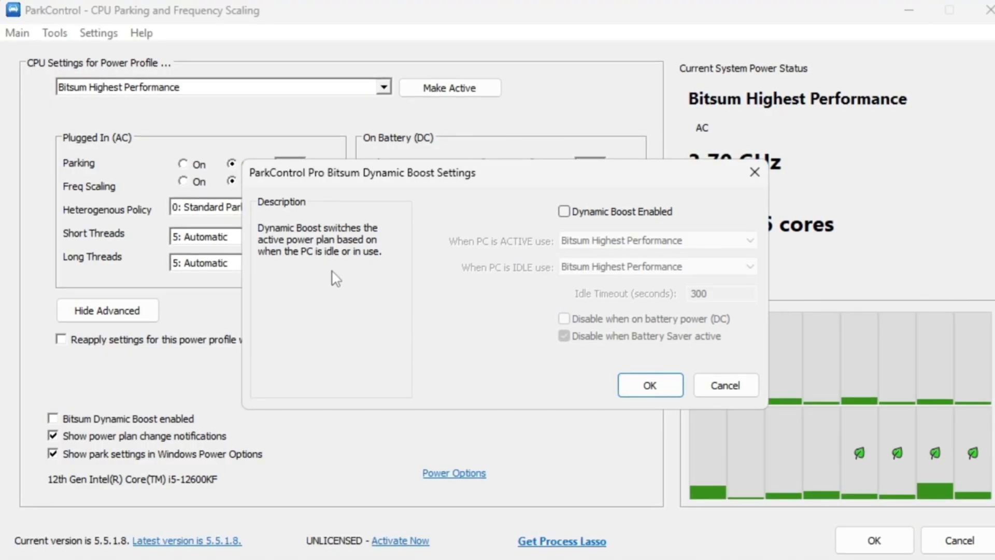
pyautogui.click(693, 394)
pyautogui.click(459, 476)
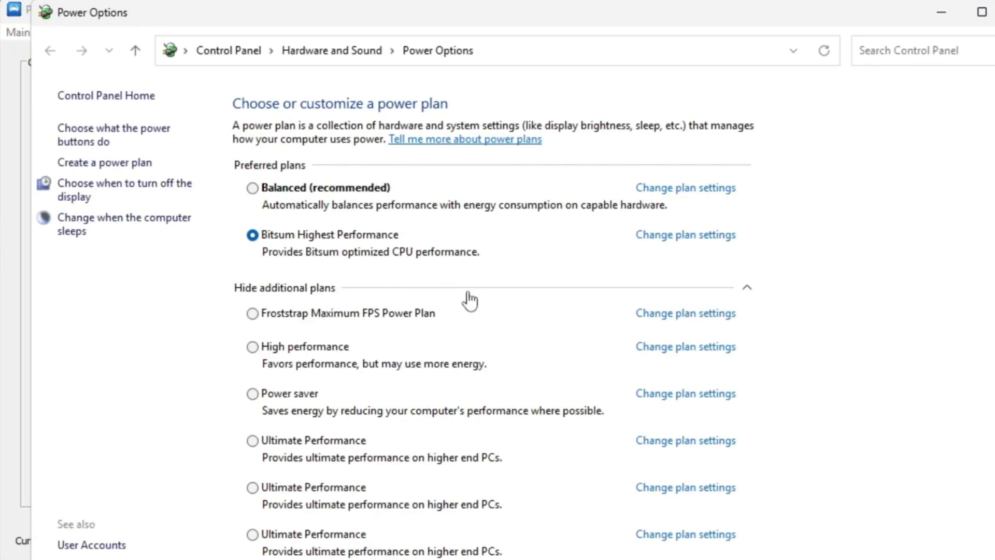
# - Close the Windows Power Options window
pyautogui.hotkey('alt', 'F4')
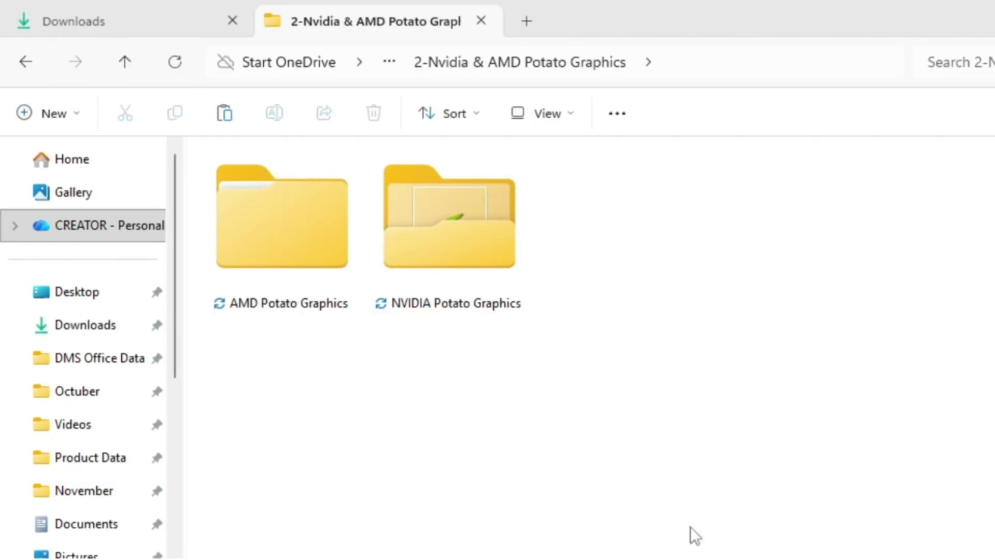
# - Open the NVIDIA Potato Graphics folder and select nvidiaProfileInspector.exe
pyautogui.moveTo(687, 378); pyautogui.dragTo(247, 285)
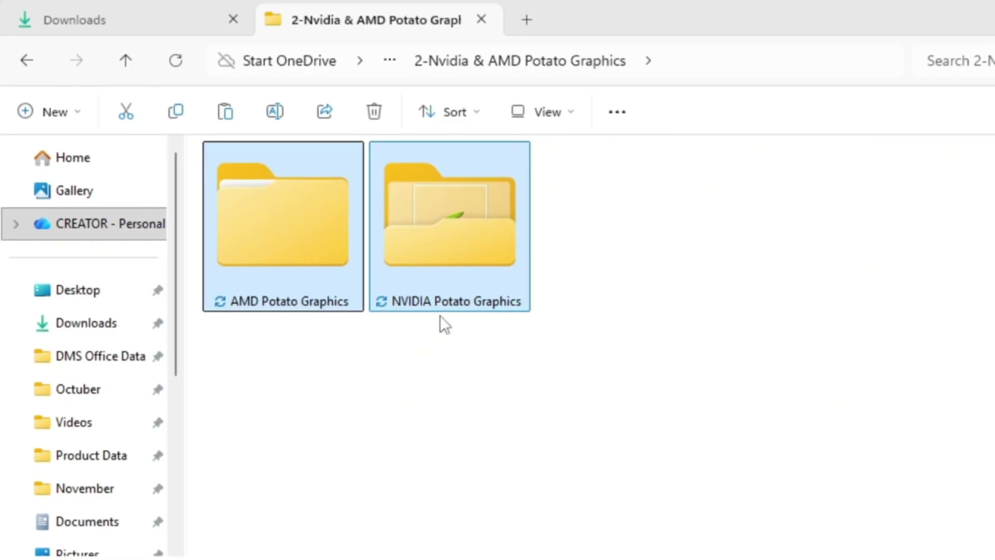
pyautogui.doubleClick(446, 227)
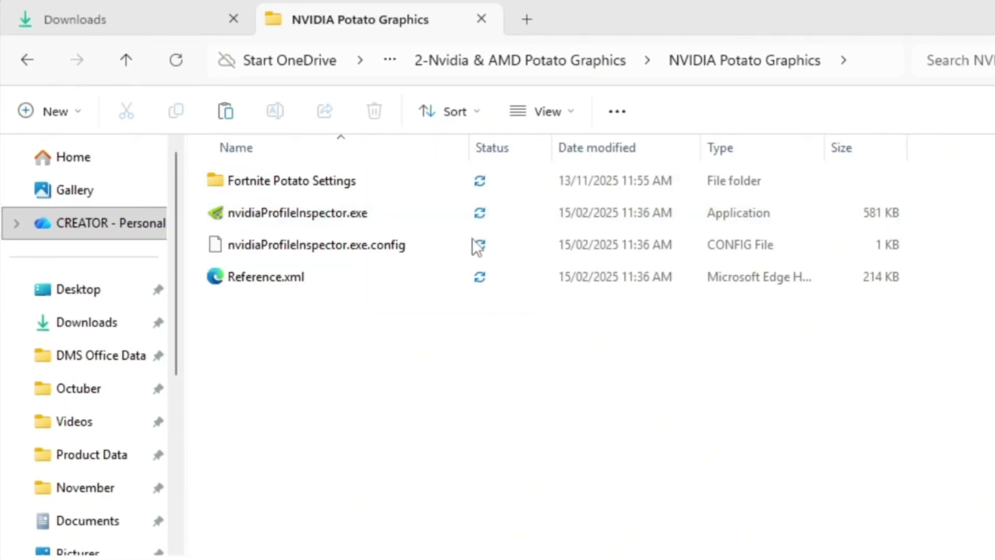
pyautogui.click(276, 186)
pyautogui.click(305, 209)
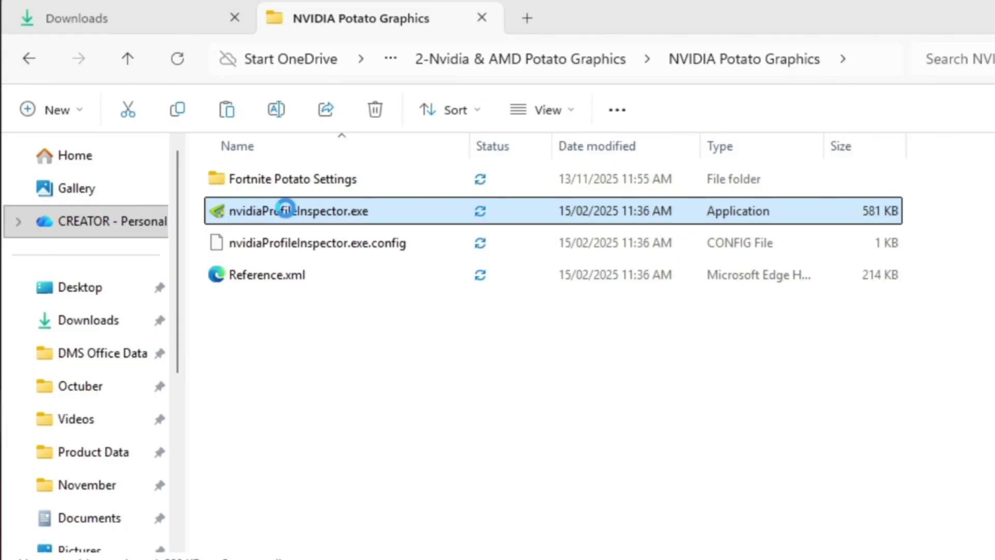
# - Import Fortnite.nip into the Fortnite profile, apply the changes, and close Profile Inspector
pyautogui.click(528, 522)
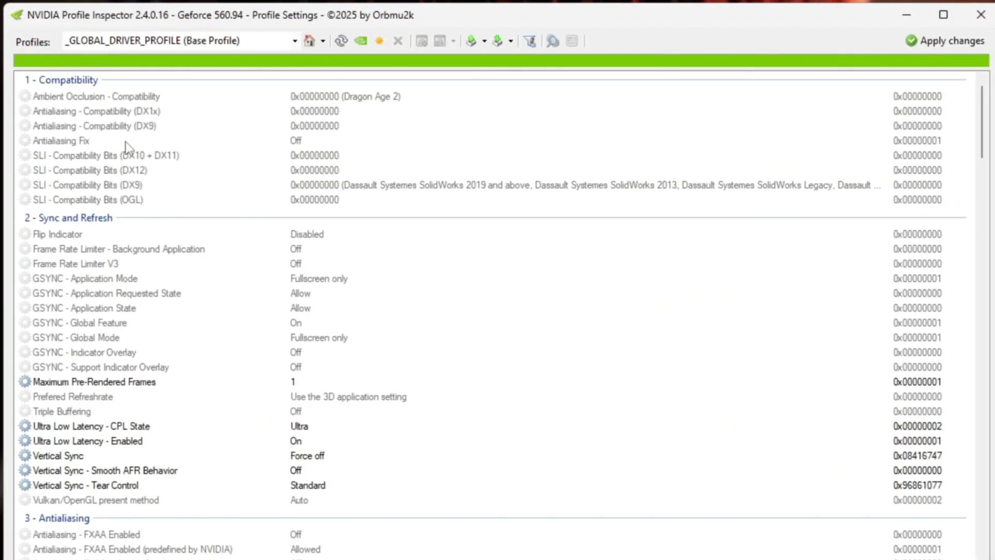
pyautogui.write('ft Boyard')
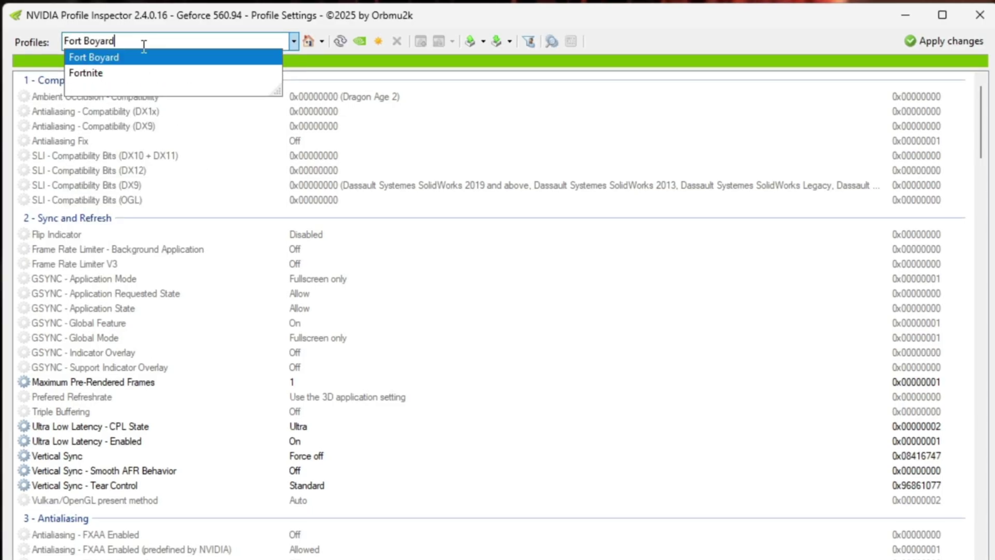
pyautogui.write('nite')
pyautogui.press('Return')
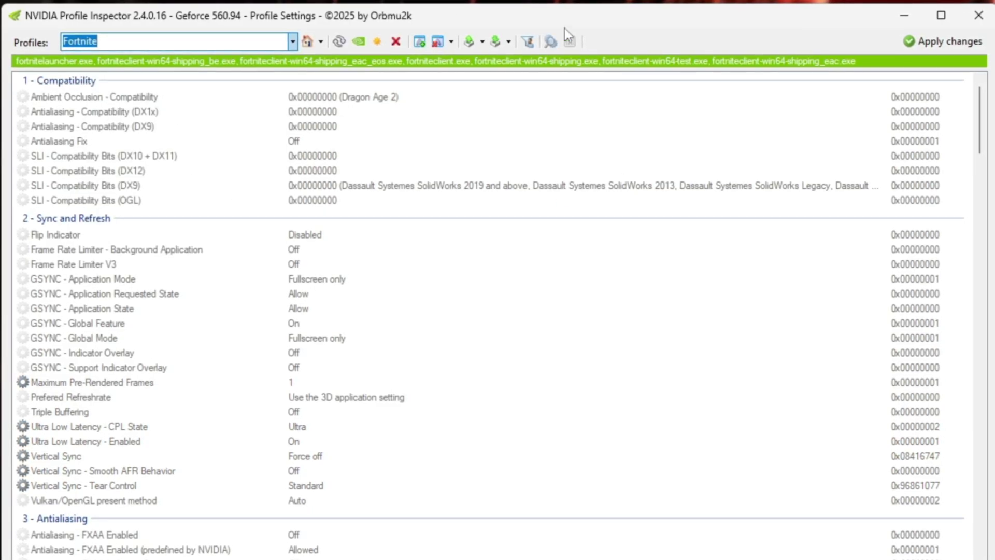
pyautogui.click(497, 43)
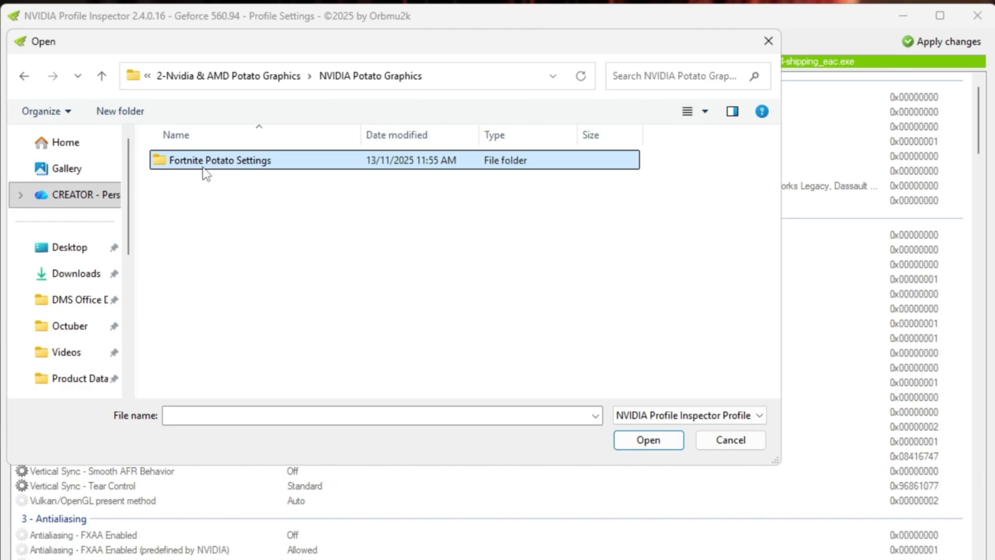
pyautogui.doubleClick(292, 168)
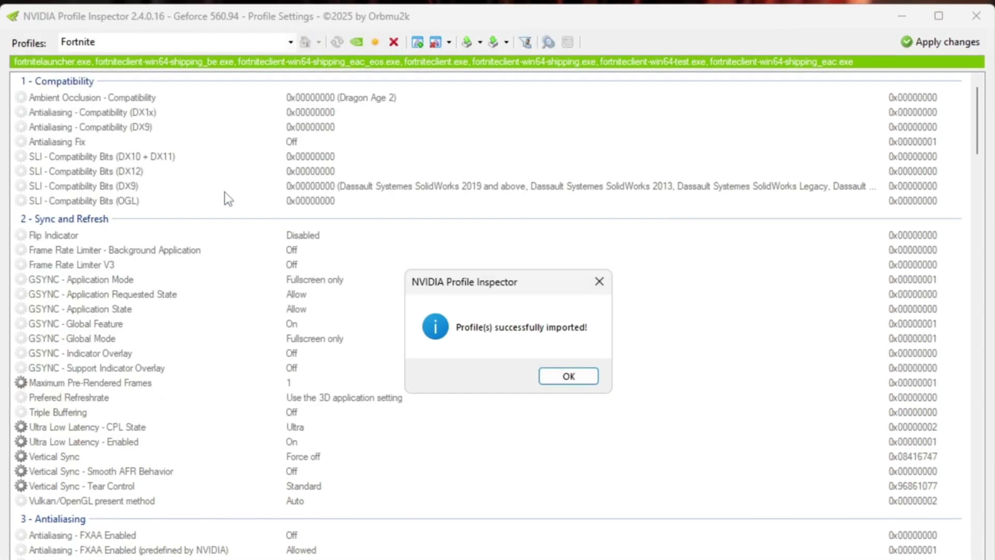
pyautogui.click(568, 377)
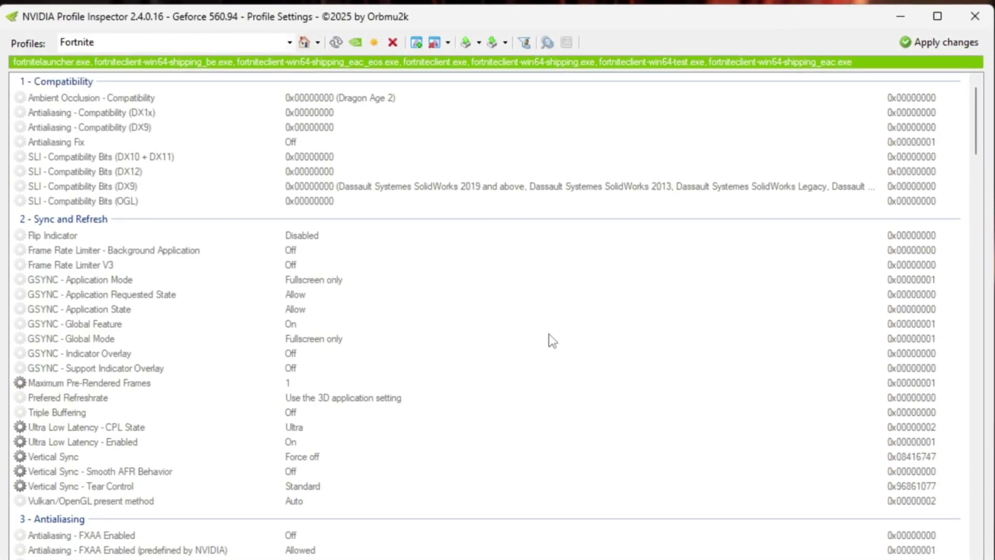
pyautogui.scroll(-15, 545, 327)
pyautogui.scroll(-10, 777, 257)
pyautogui.click(950, 45)
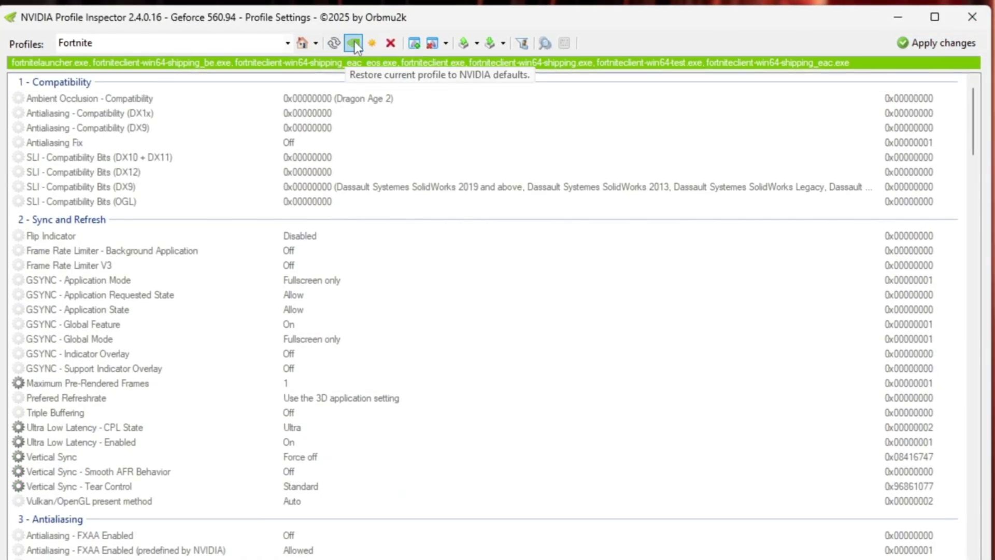
pyautogui.click(971, 17)
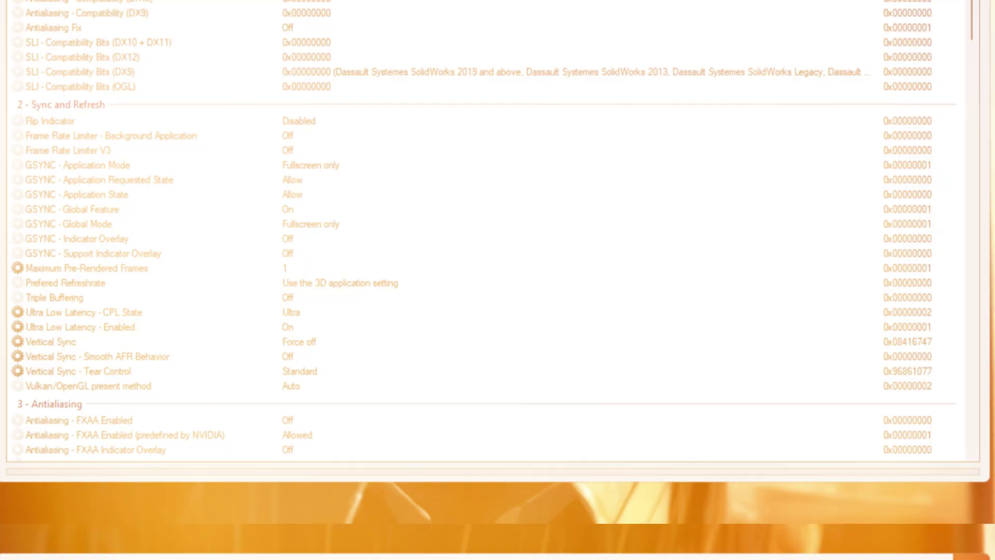
# - Cut GameUserSettings.ini from AMD Potato Graphics > GameUserSettings and bring up Run
pyautogui.click(39, 66)
pyautogui.doubleClick(360, 267)
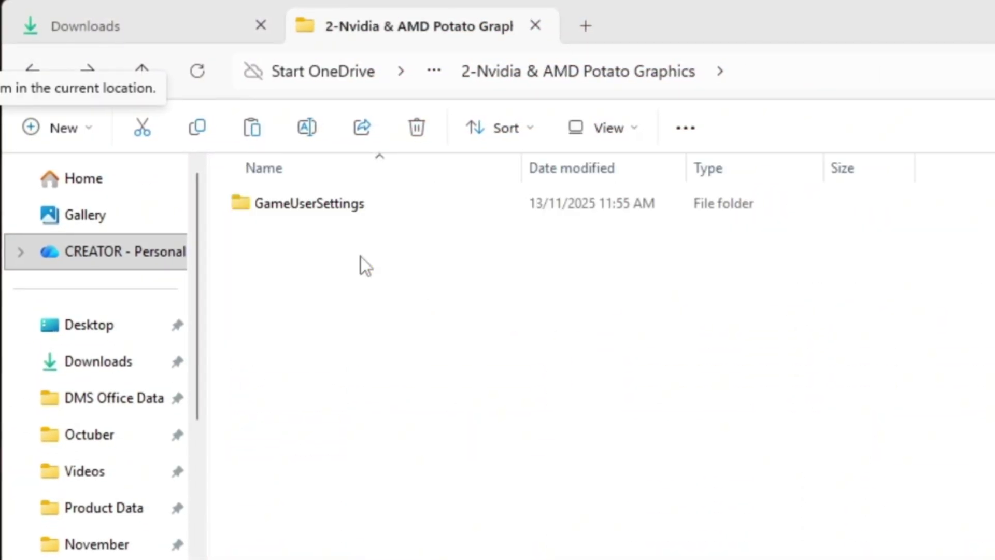
pyautogui.doubleClick(300, 206)
pyautogui.click(408, 209)
pyautogui.rightClick(407, 209)
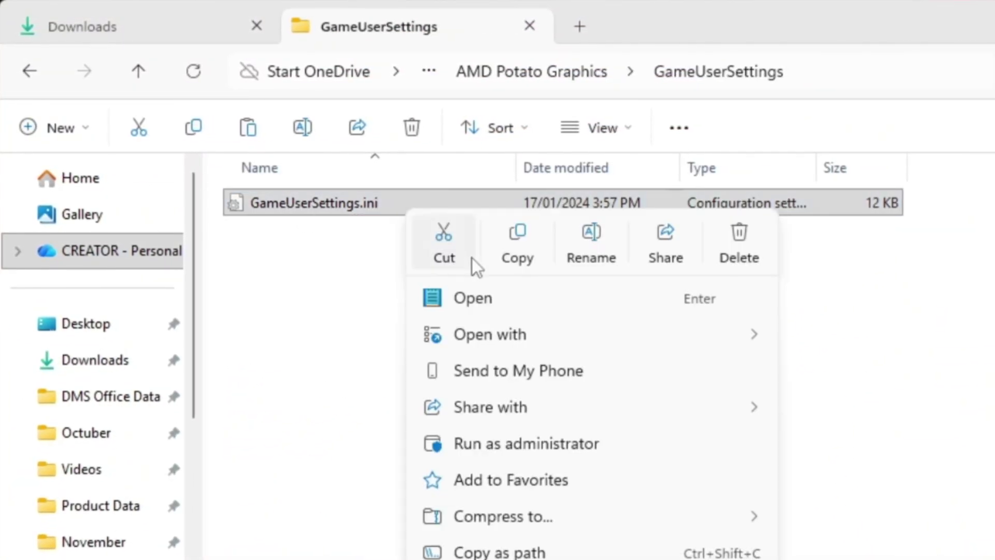
pyautogui.click(508, 233)
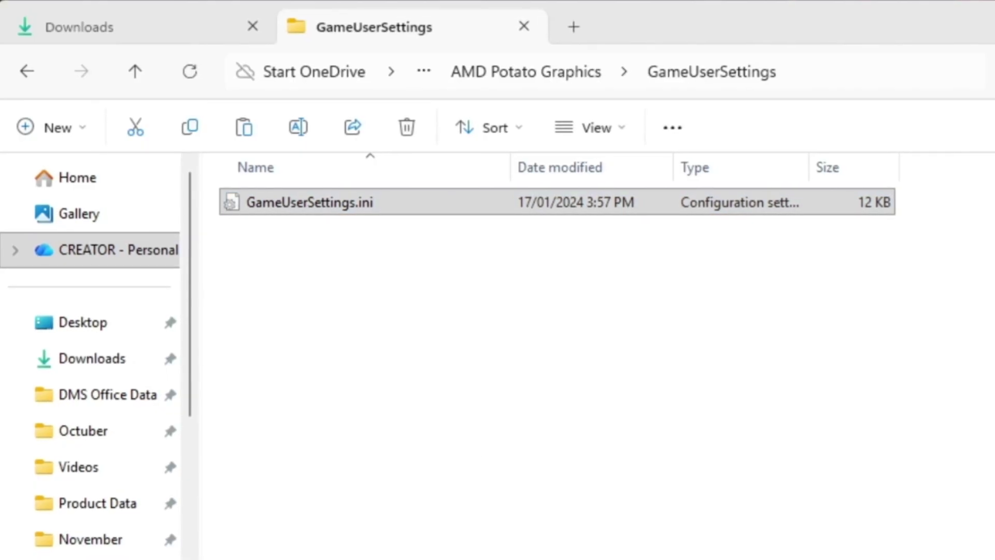
pyautogui.press('super+r')
pyautogui.write('%')
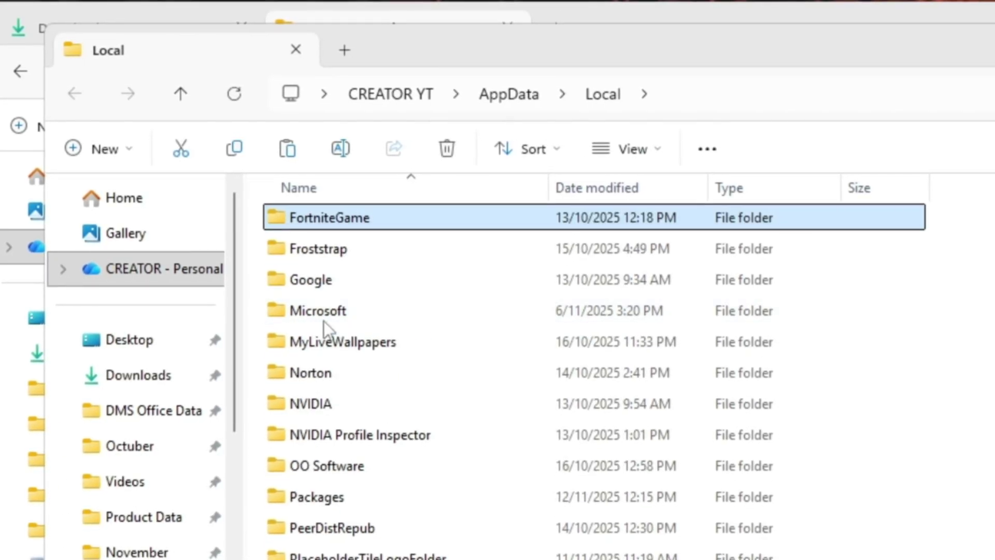
# - Paste GameUserSettings.ini into FortniteGame\Saved\Config\WindowsClient
pyautogui.doubleClick(318, 221)
pyautogui.doubleClick(348, 219)
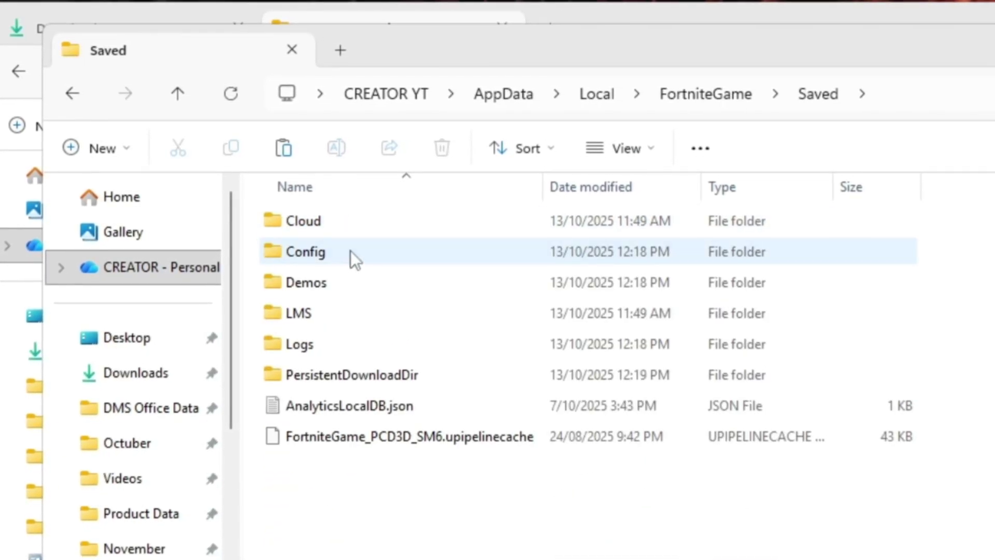
pyautogui.doubleClick(351, 251)
pyautogui.doubleClick(388, 251)
pyautogui.rightClick(389, 329)
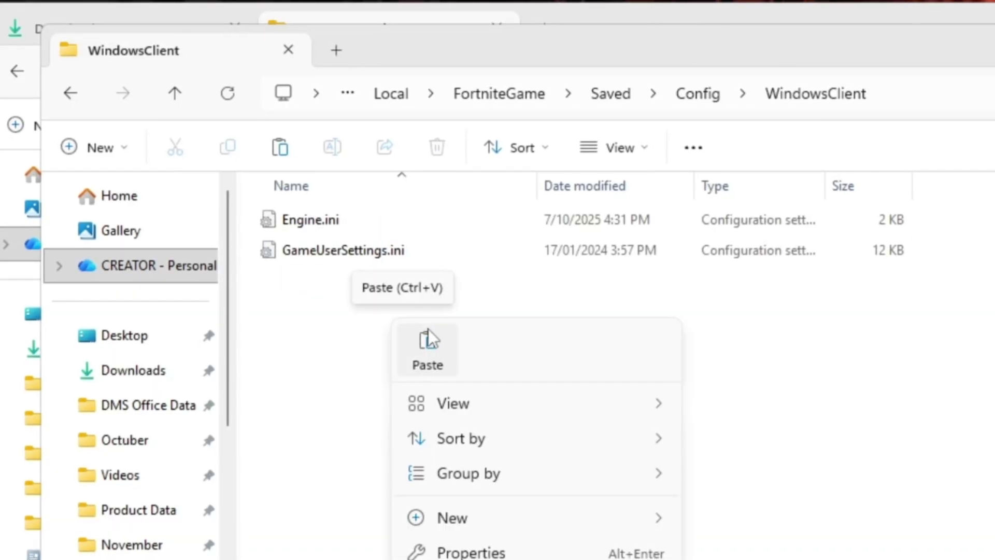
pyautogui.click(429, 342)
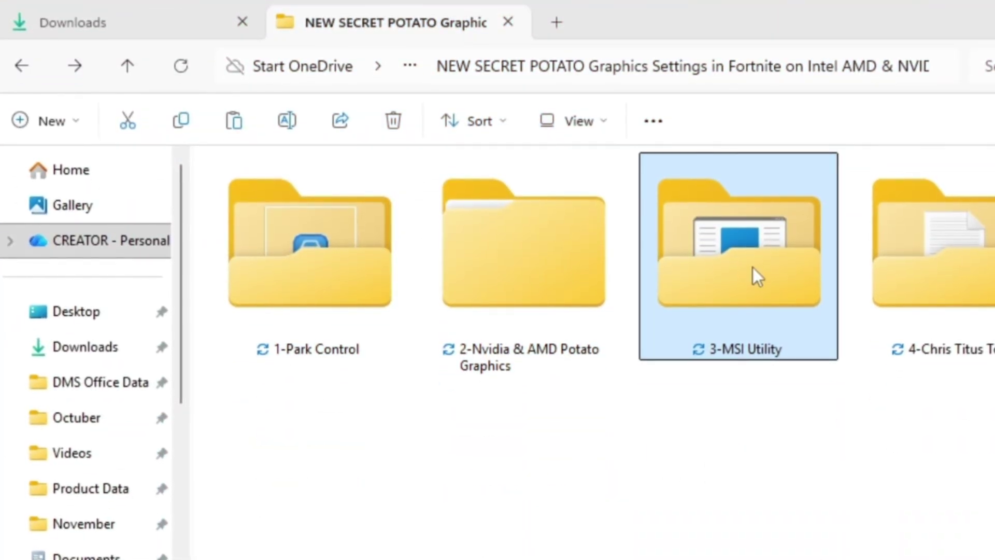
# - Run MSI Mode Utility 3.0.exe from 3-MSI Utility as administrator and maximize it
pyautogui.doubleClick(752, 266)
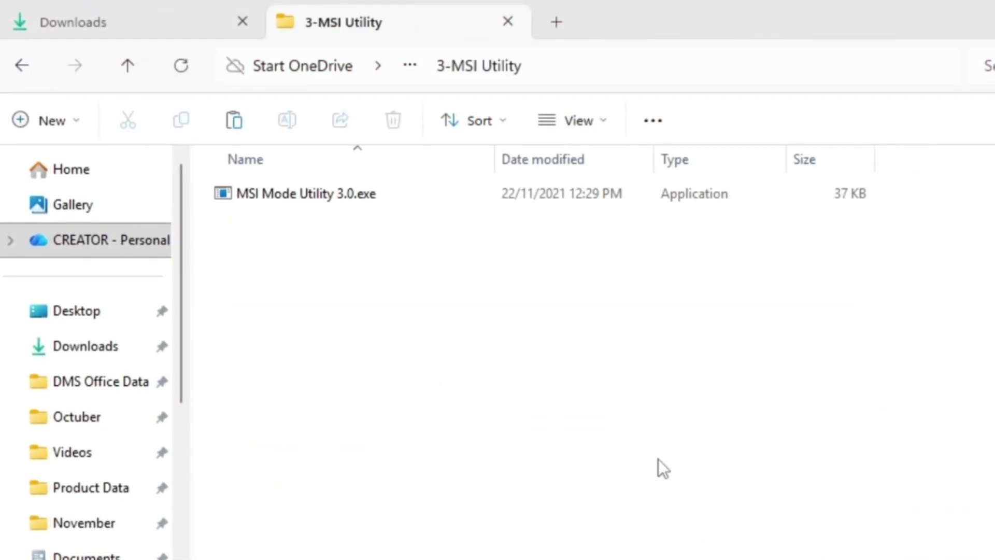
pyautogui.click(261, 196)
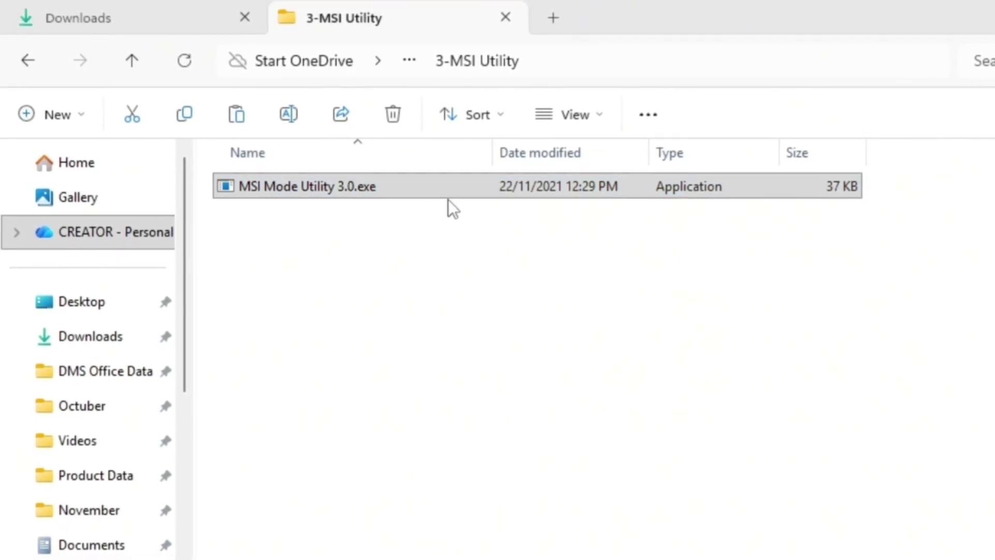
pyautogui.rightClick(449, 199)
pyautogui.click(498, 381)
pyautogui.click(522, 546)
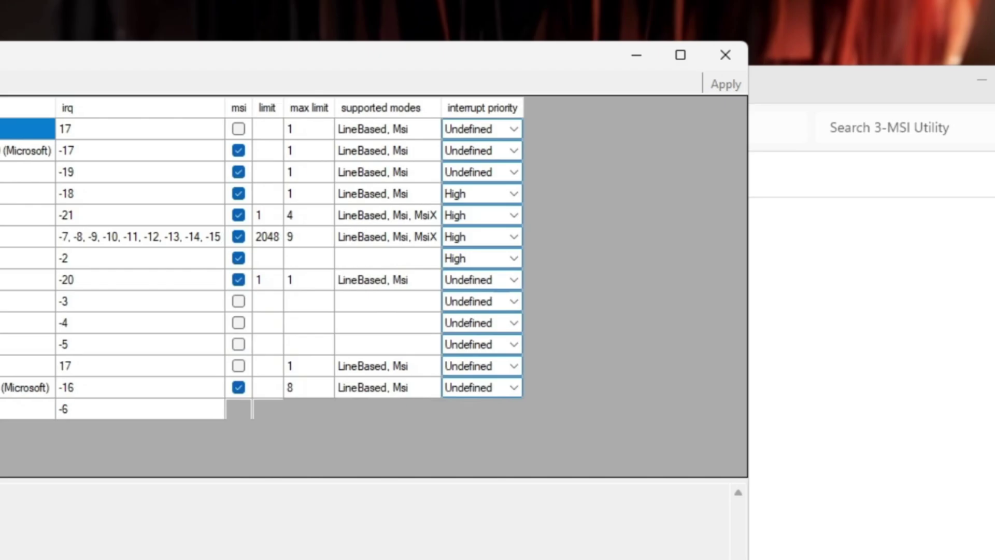
pyautogui.doubleClick(587, 54)
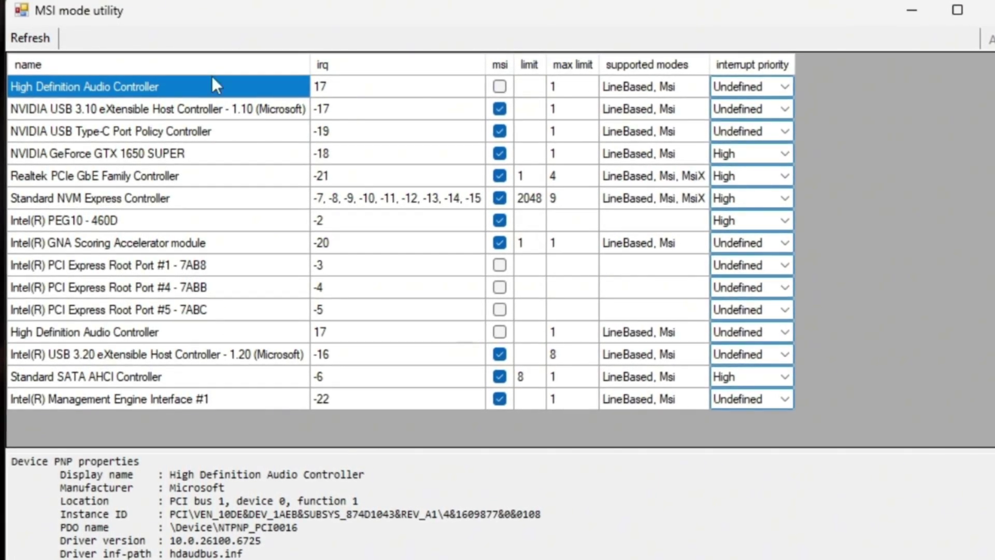
# - Set High interrupt priority for the GeForce GTX 1650 SUPER and Intel PEG10 devices
pyautogui.click(172, 153)
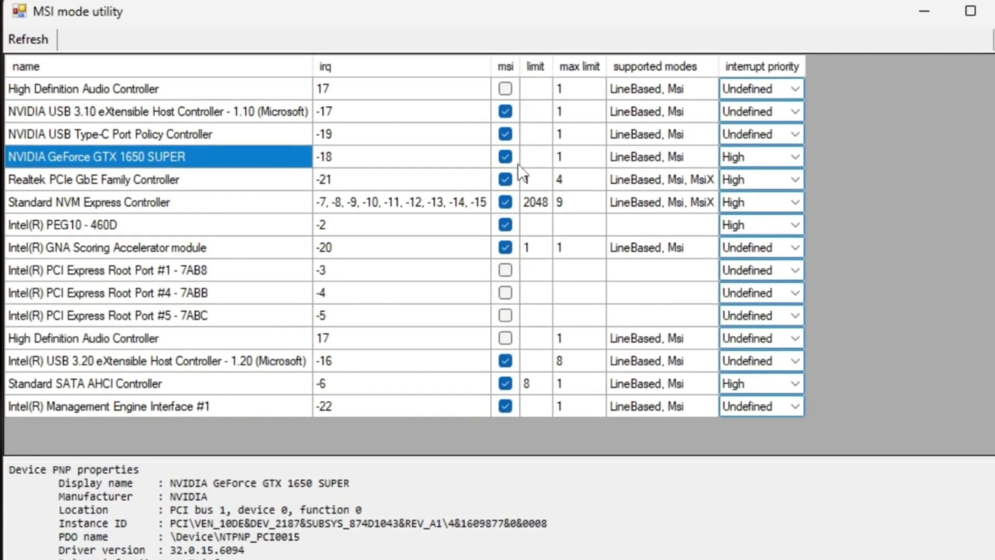
pyautogui.click(796, 160)
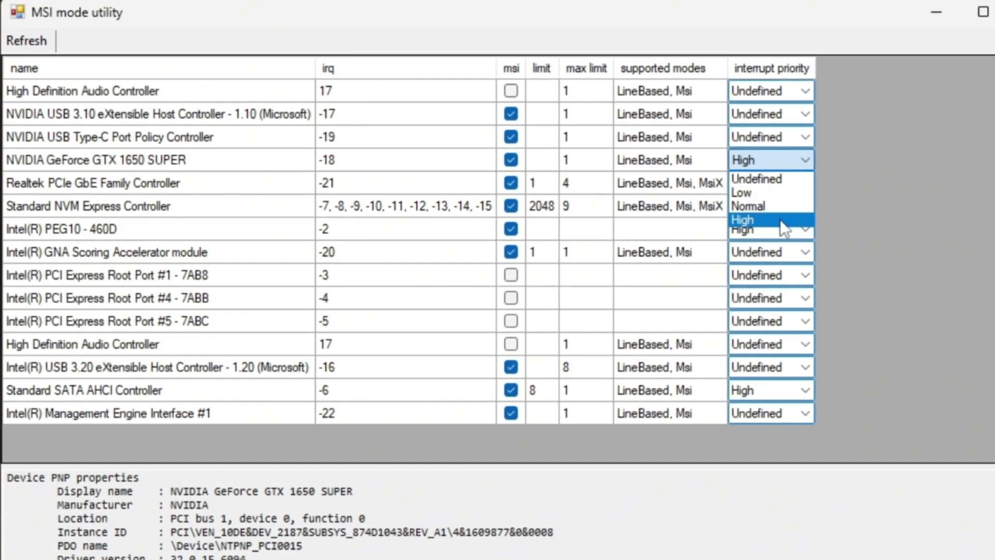
pyautogui.click(782, 220)
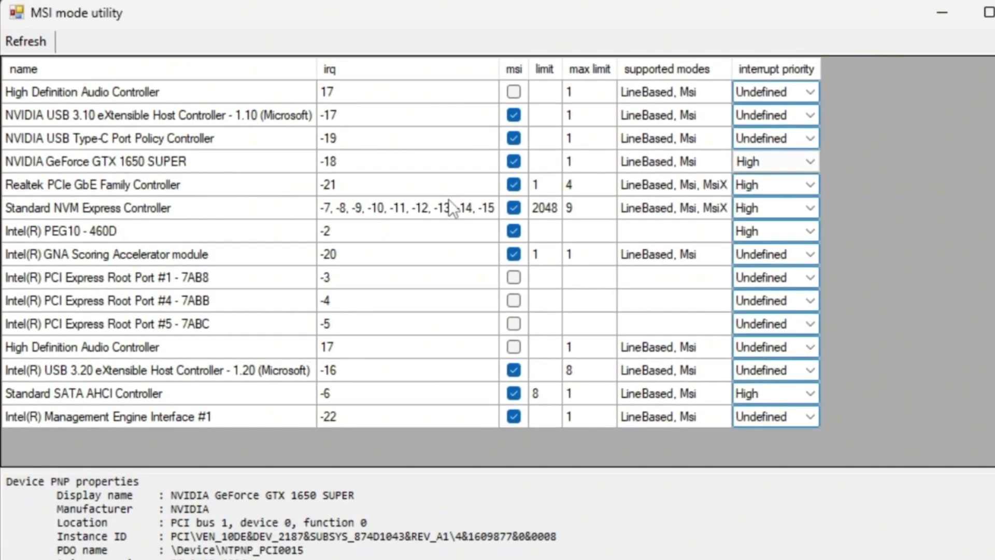
pyautogui.click(55, 233)
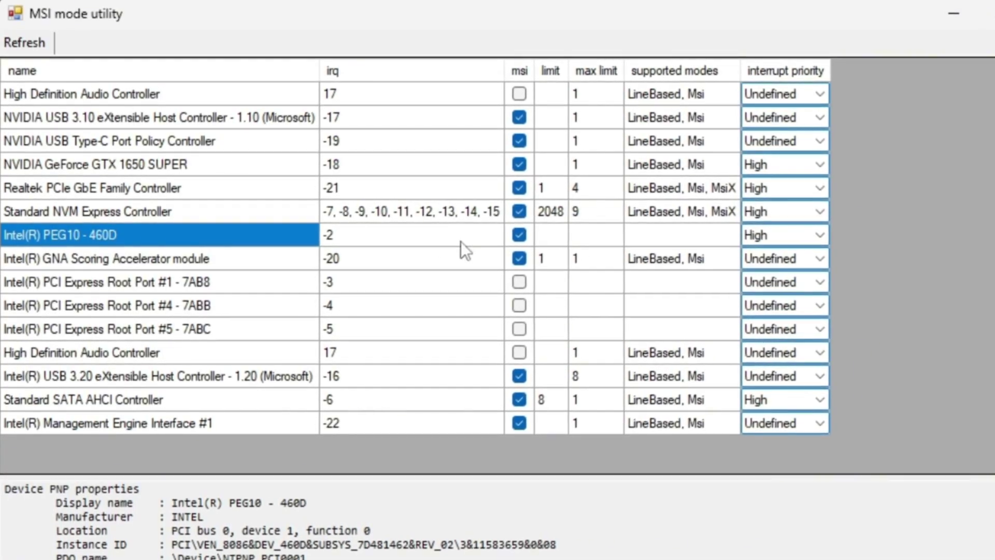
pyautogui.click(786, 237)
pyautogui.click(787, 238)
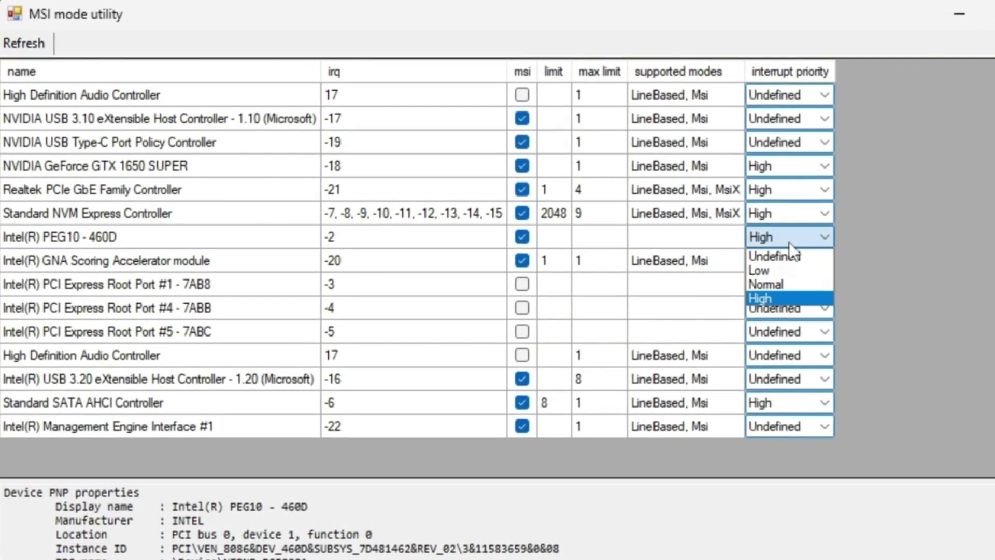
pyautogui.click(786, 298)
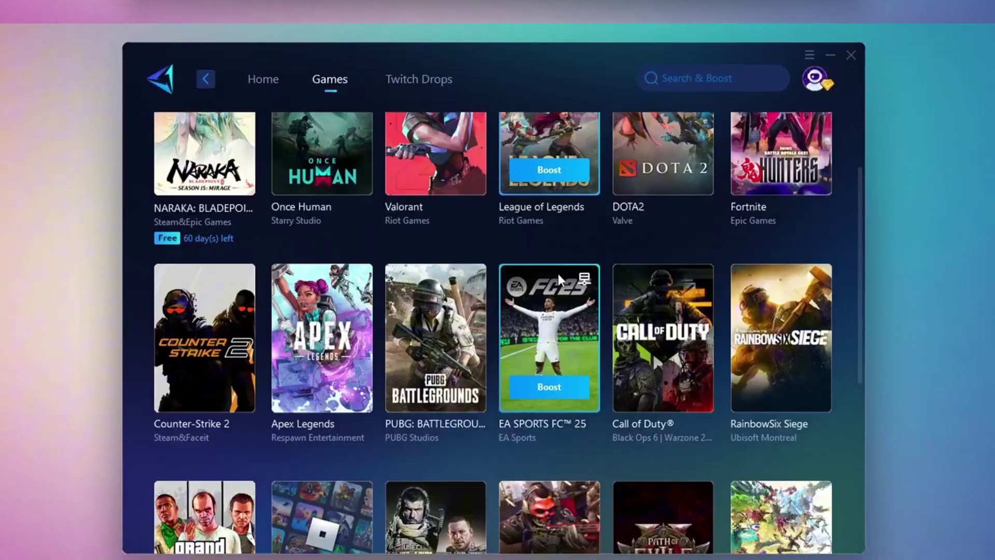
pyautogui.scroll(-5, 556, 260)
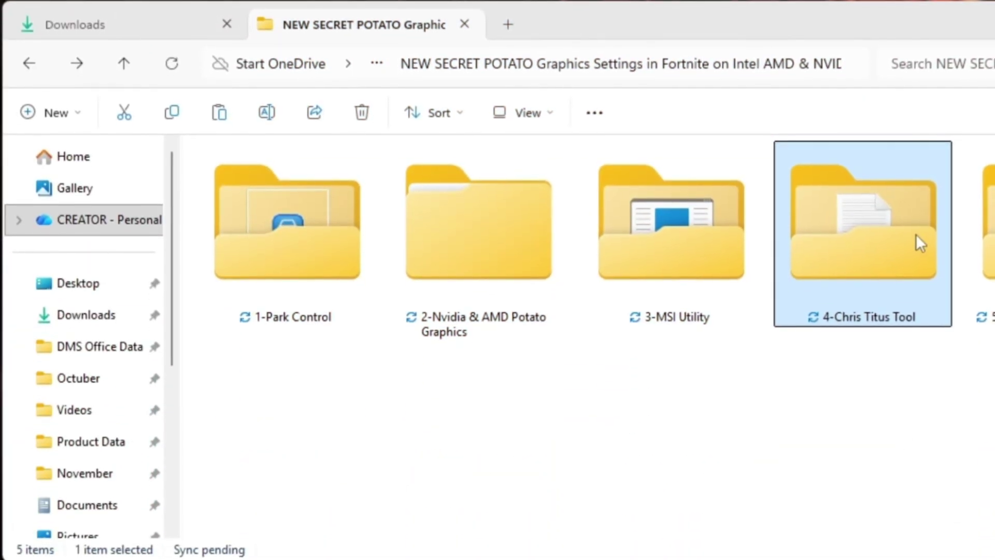
# - Open the 4-Chris Titus Tool folder in File Explorer
pyautogui.doubleClick(855, 238)
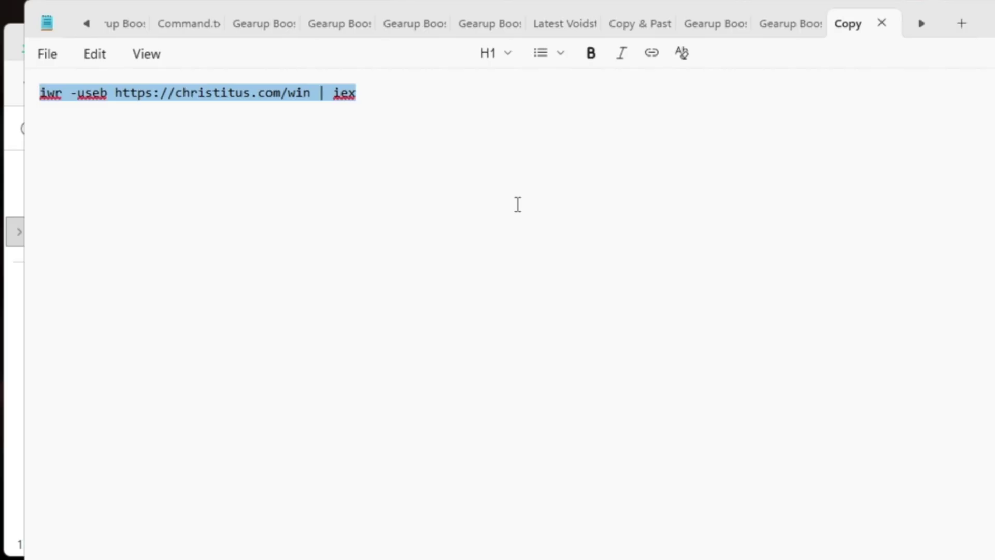
# - Copy the iwr command from Notepad and run it in an administrator Windows PowerShell
pyautogui.rightClick(158, 97)
pyautogui.click(247, 121)
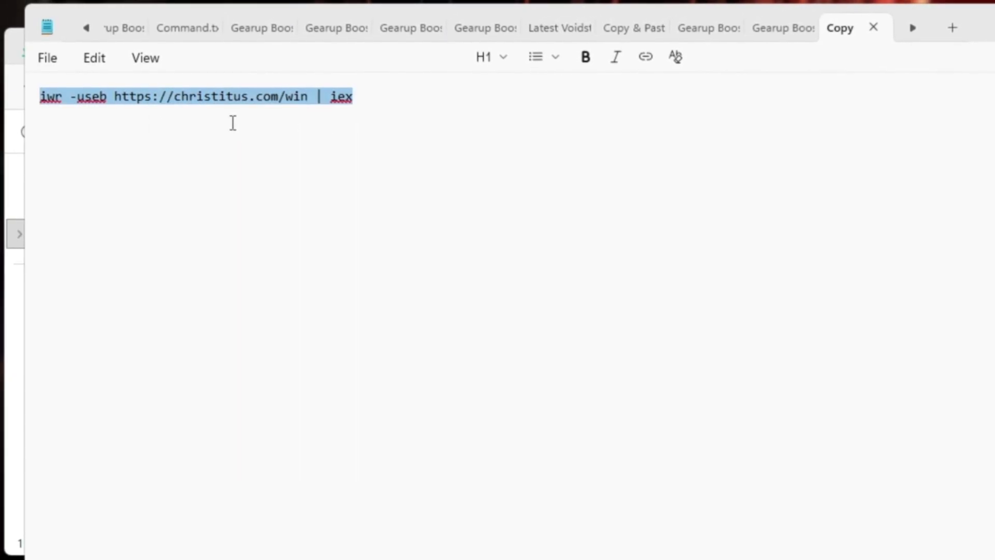
pyautogui.press('super')
pyautogui.write('P')
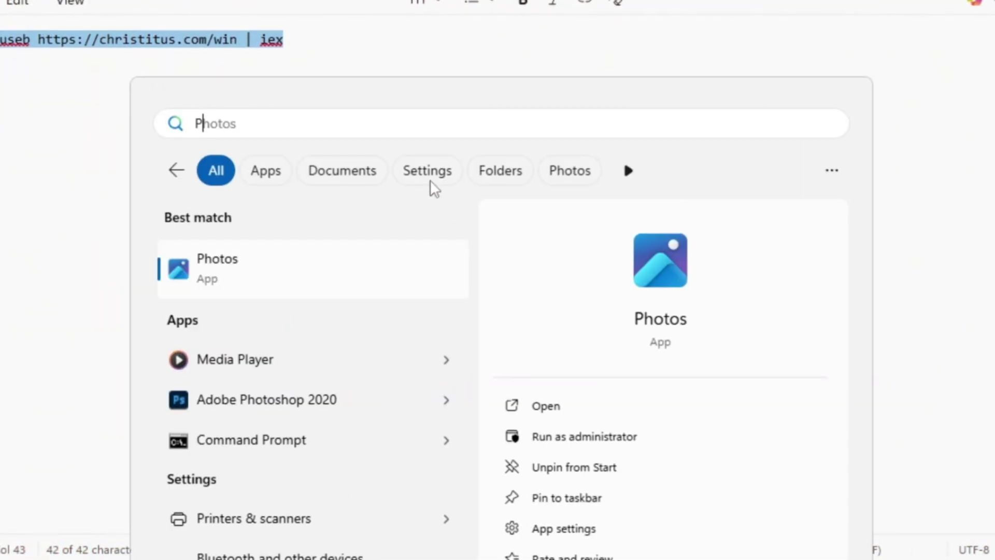
pyautogui.write('ower')
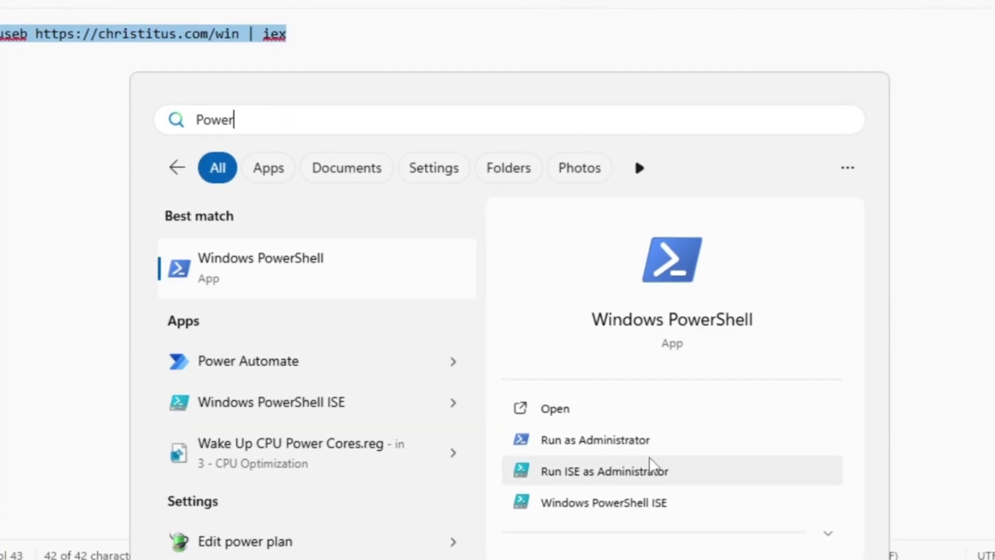
pyautogui.click(650, 470)
pyautogui.click(489, 468)
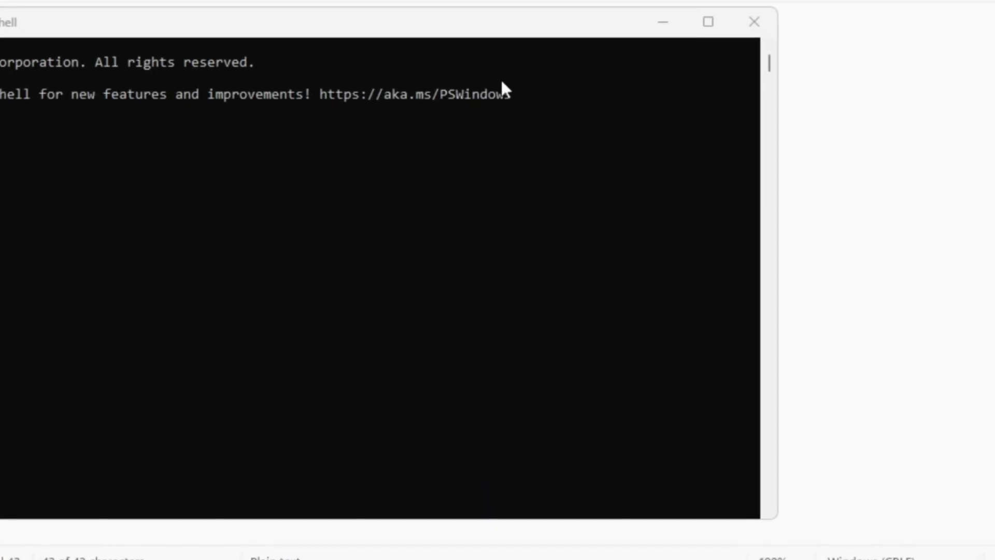
pyautogui.write('iwr -useb https://christitus.com/win | iex')
pyautogui.press('Return')
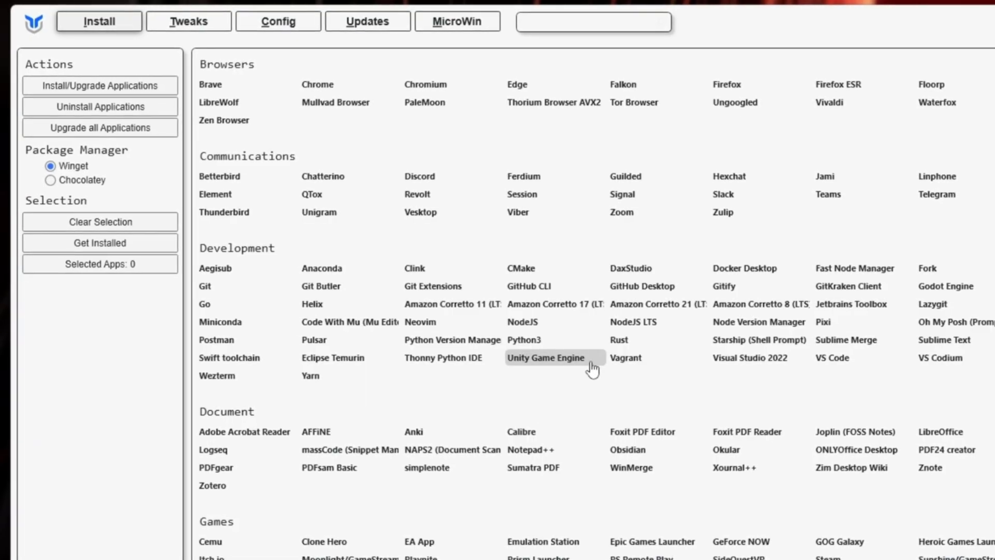
# - Go to the Tweaks page of Chris Titus Tech Utility
pyautogui.click(189, 29)
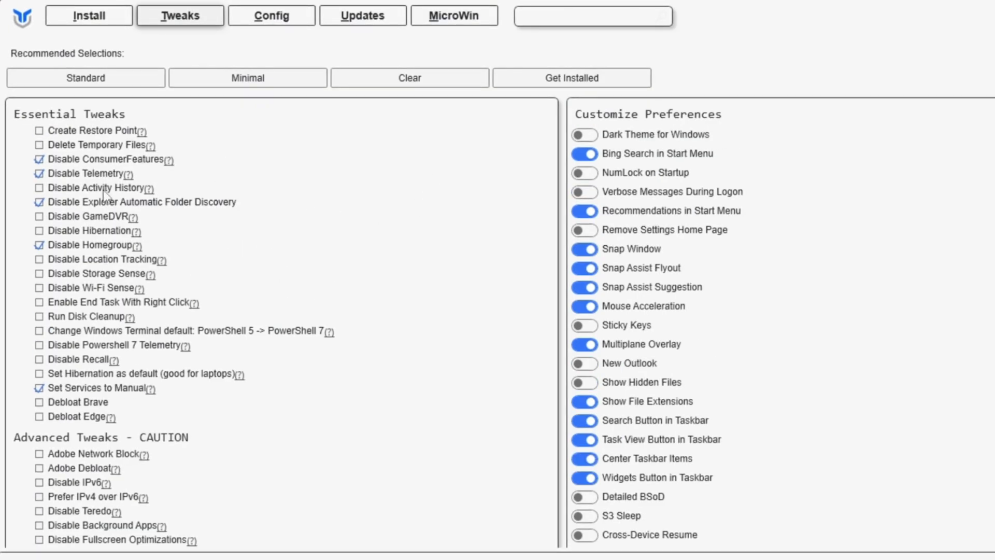
pyautogui.scroll(-2, 304, 271)
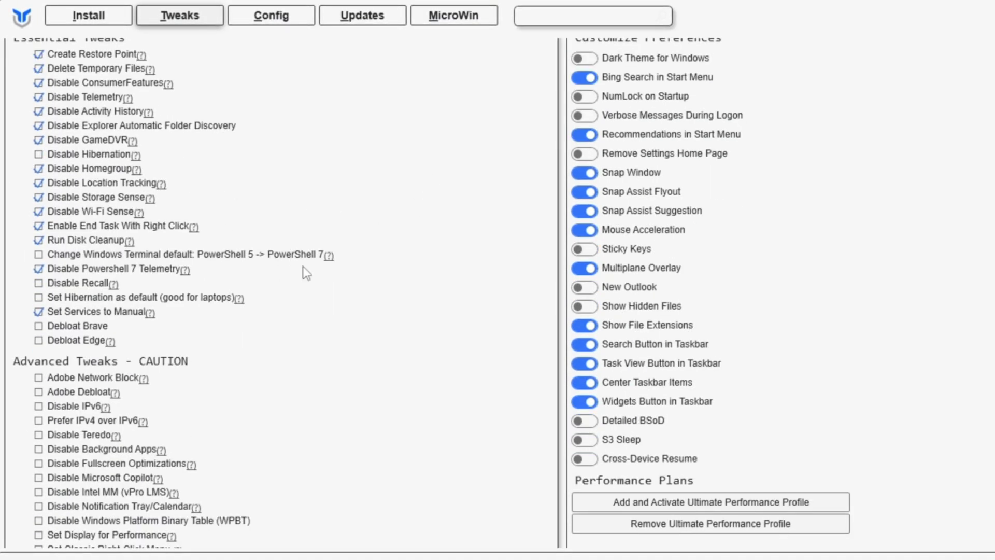
pyautogui.scroll(-1, 692, 333)
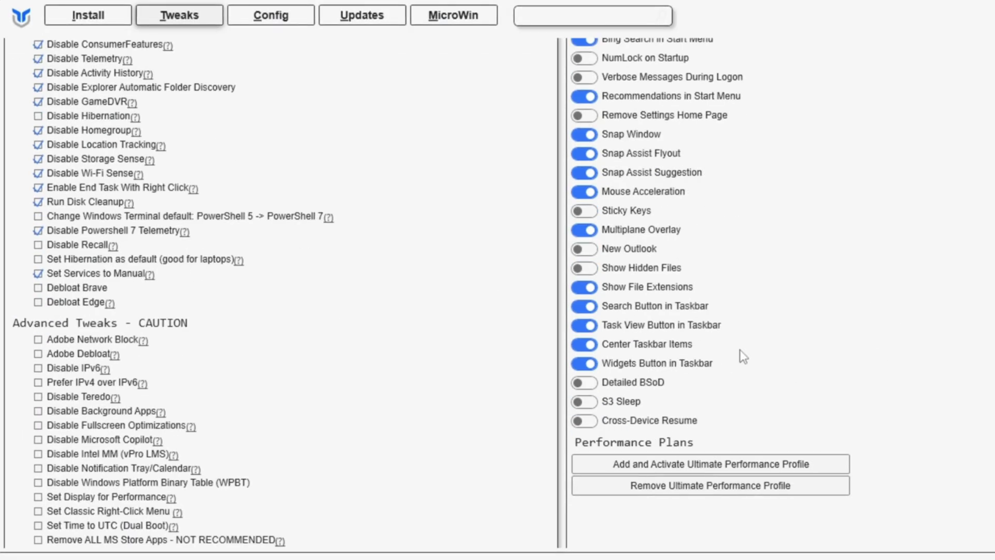
pyautogui.scroll(3, 449, 259)
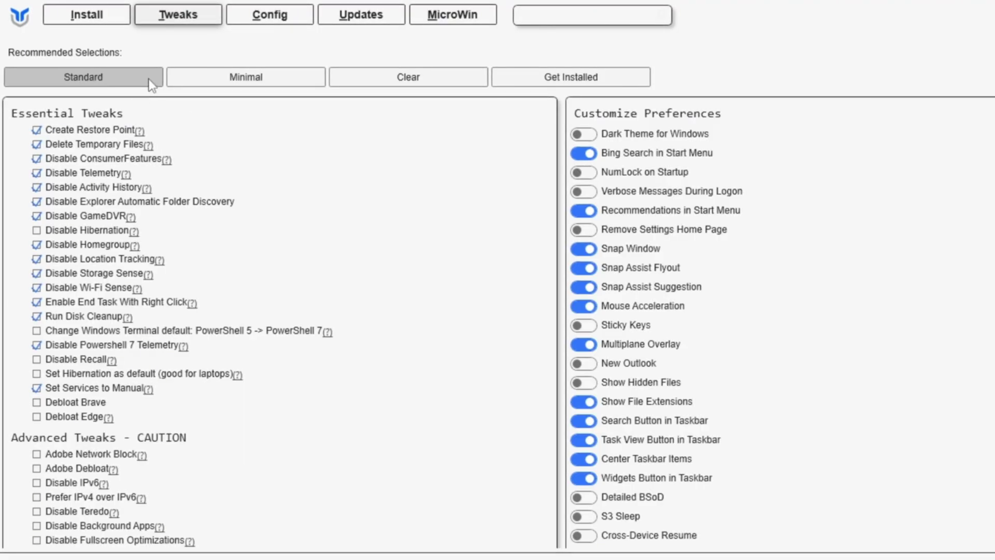
pyautogui.scroll(-6, 108, 201)
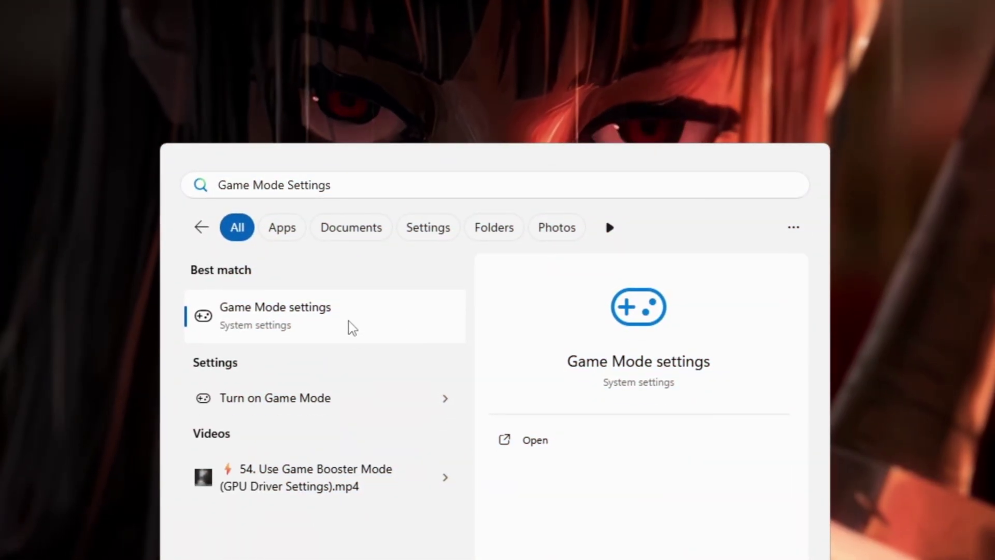
# - Open the Game Mode settings result from the Start search
pyautogui.click(352, 327)
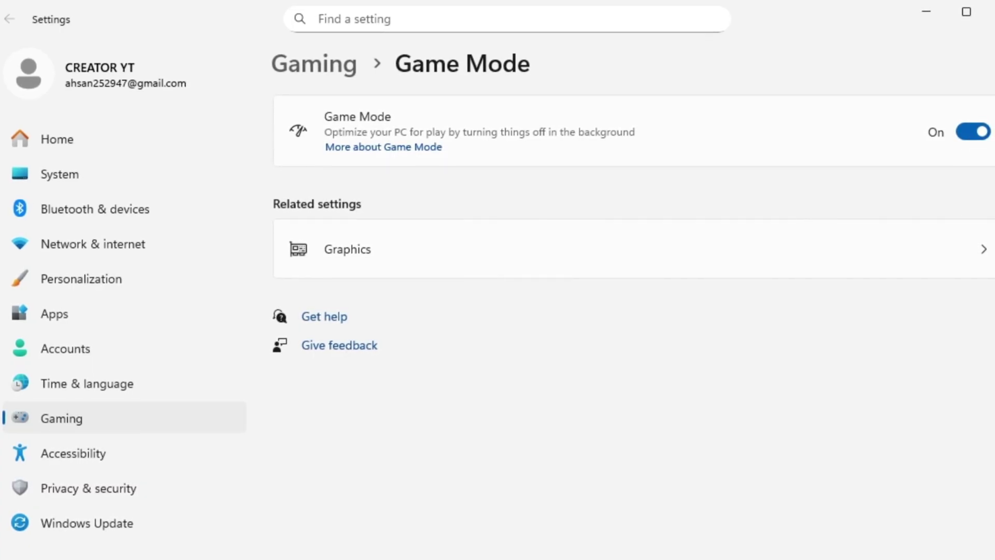
# - Open the per-app Graphics settings and expand Fortnite's GPU preference options
pyautogui.click(435, 273)
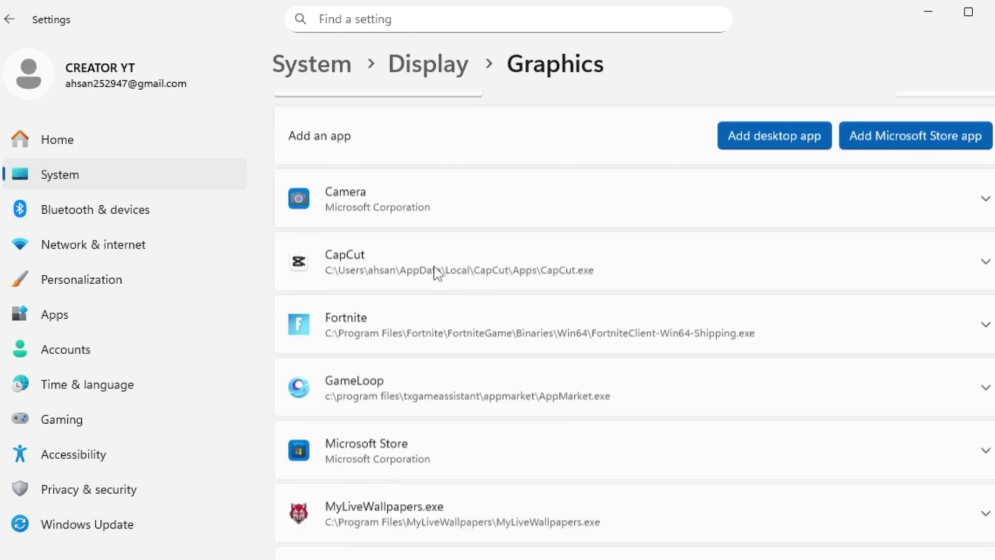
pyautogui.scroll(-3, 436, 273)
pyautogui.scroll(5, 700, 350)
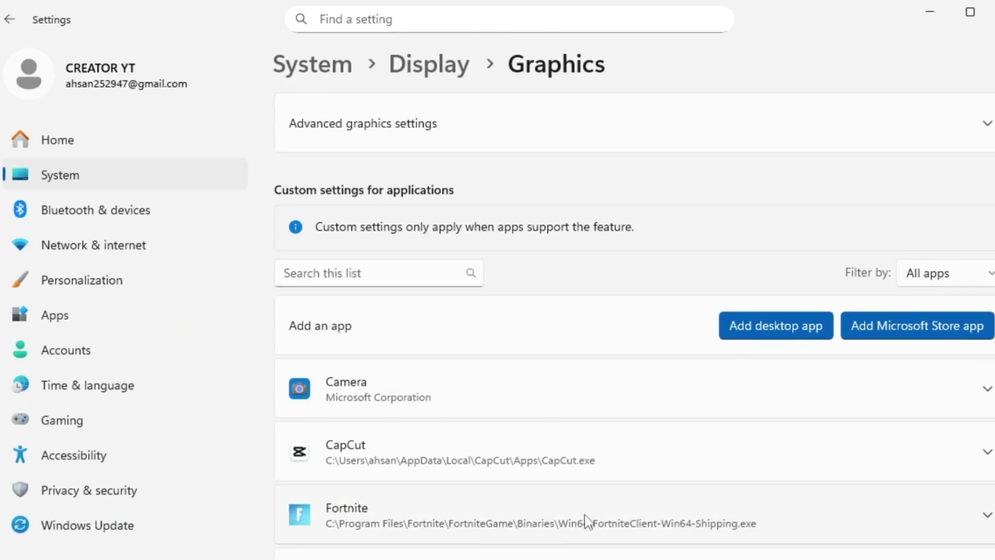
pyautogui.scroll(-3, 610, 507)
pyautogui.click(587, 282)
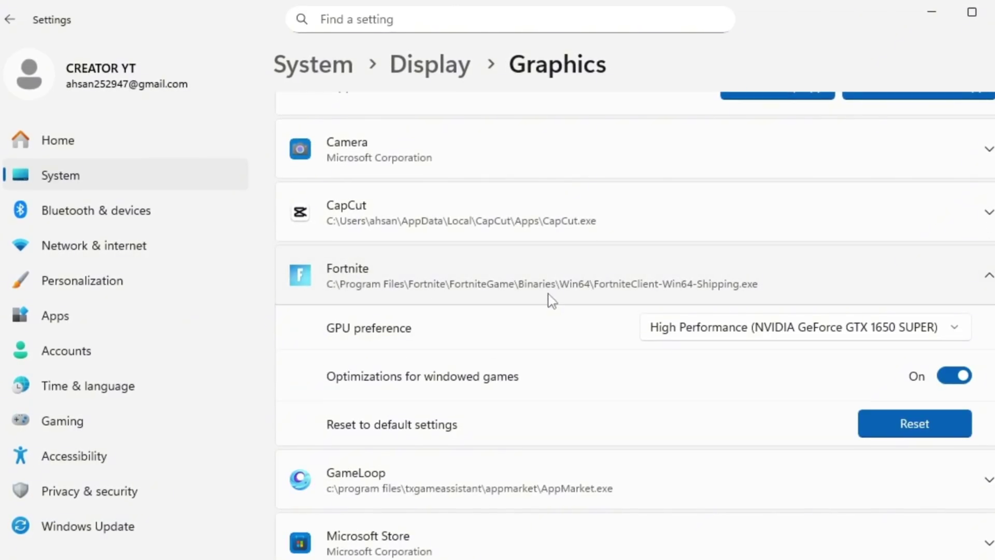